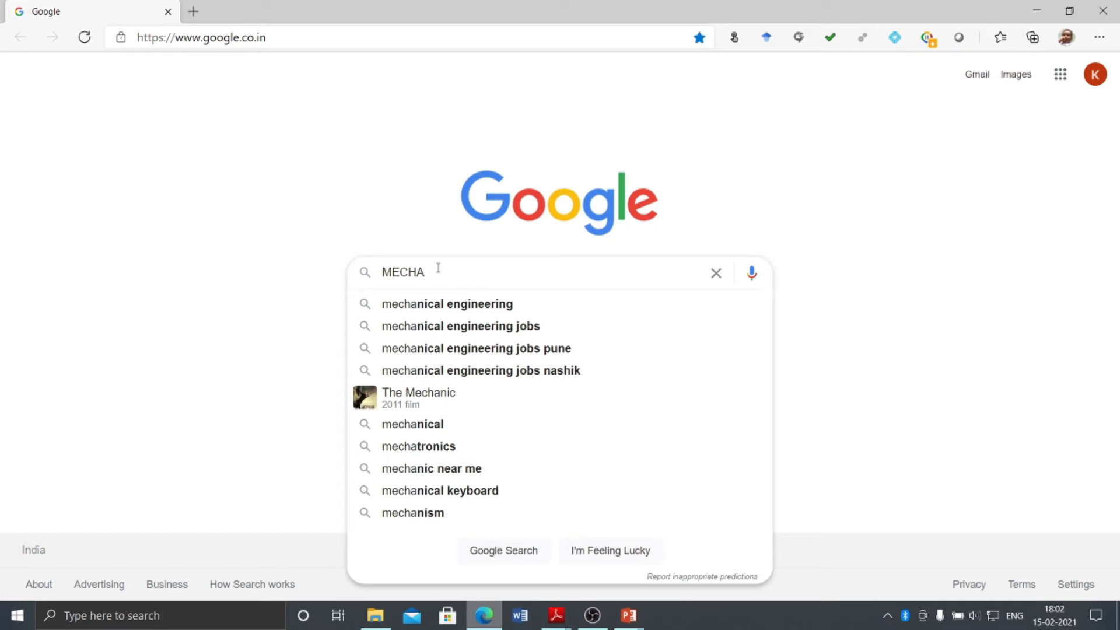
Search Google for "mechanalyzer", correcting the misspelled query
{"action": "type", "text": "ANALY"}
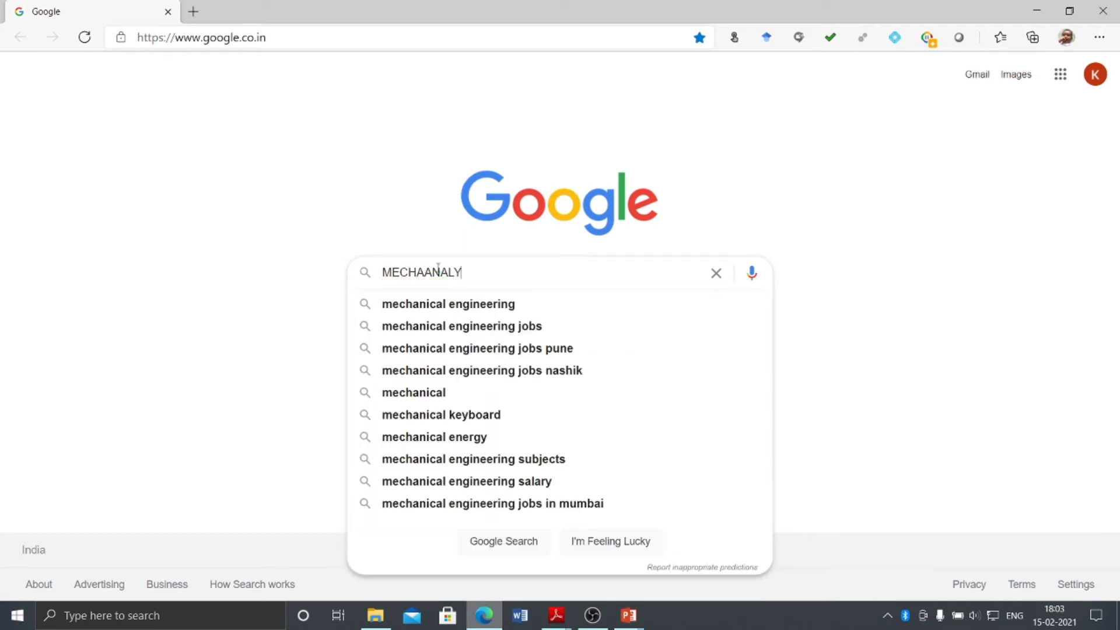
{"action": "type", "text": "SER"}
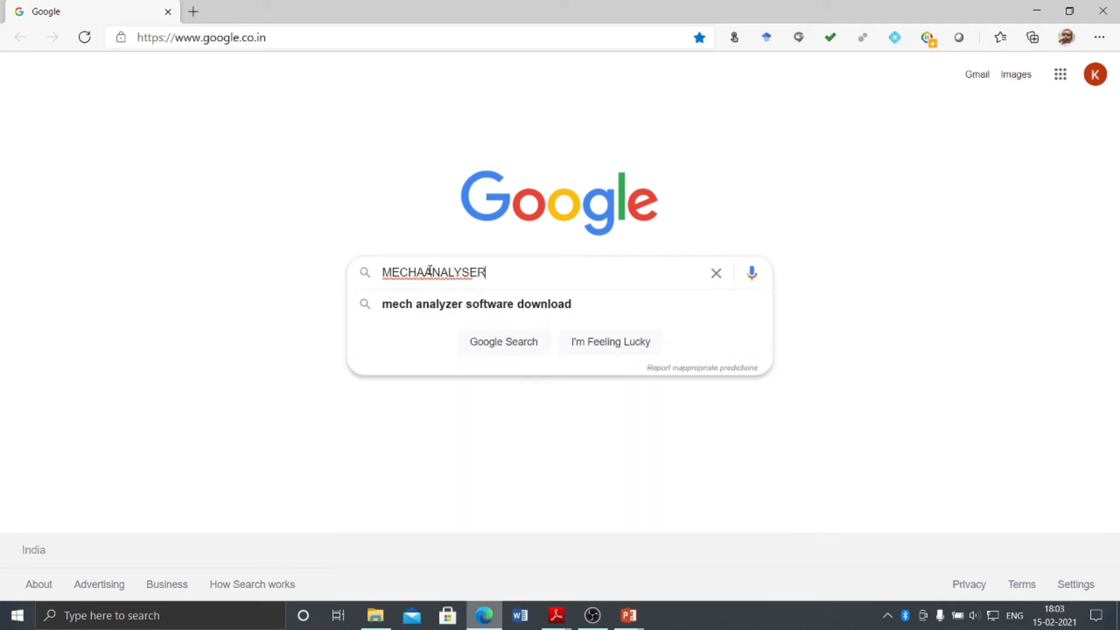
{"action": "left_click", "coordinate": [426, 272]}
{"action": "key", "text": "BackSpace"}
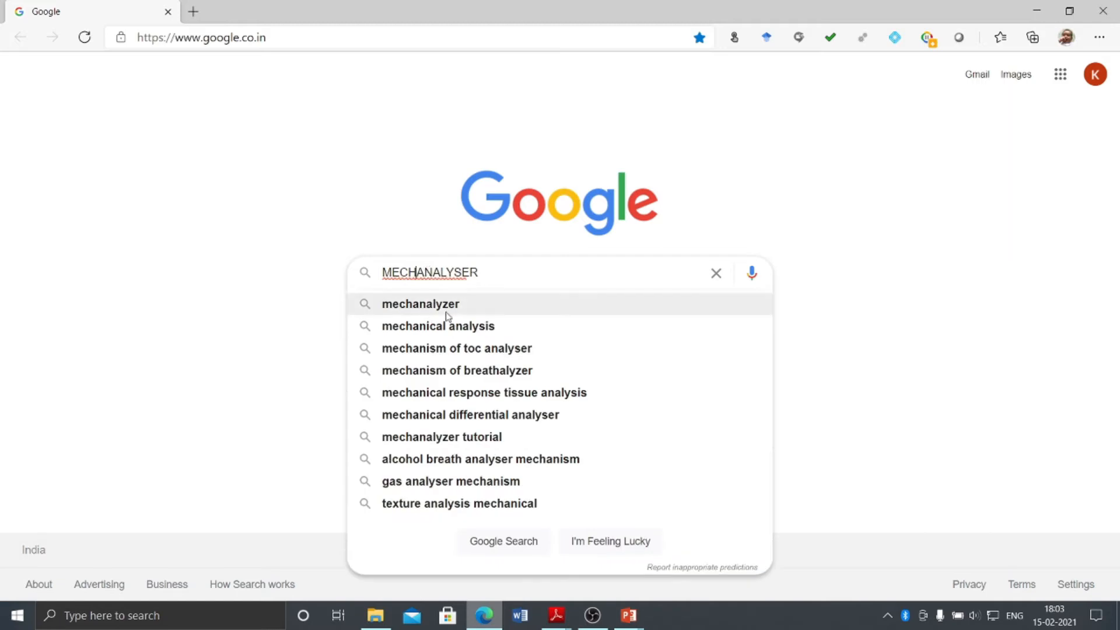
{"action": "left_click", "coordinate": [459, 272]}
{"action": "key", "text": "BackSpace"}
{"action": "type", "text": "Z"}
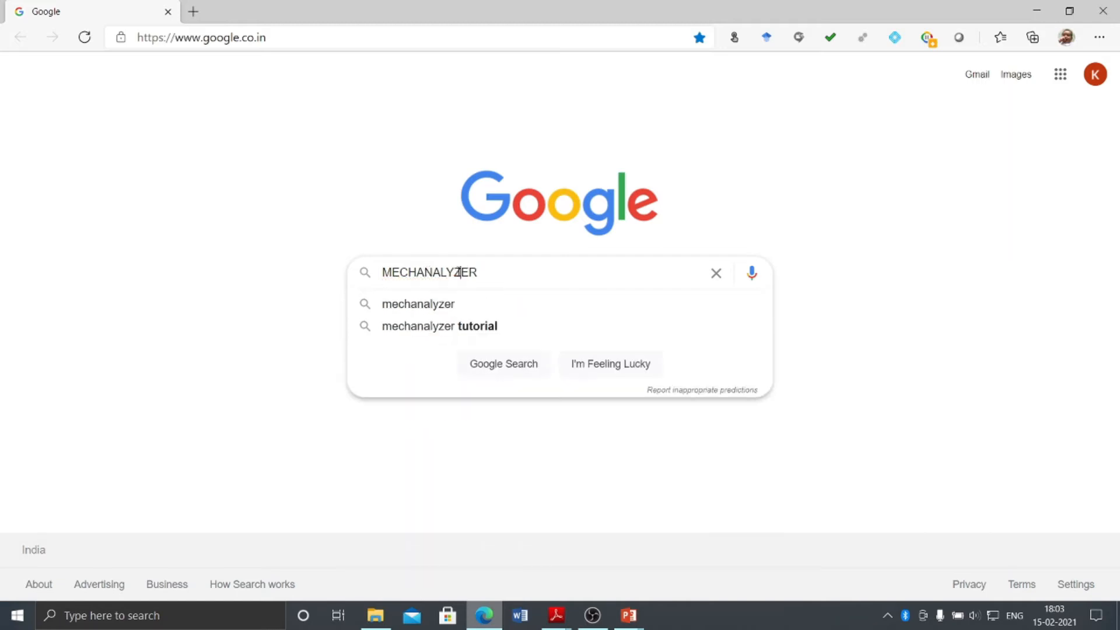
{"action": "left_click", "coordinate": [436, 305]}
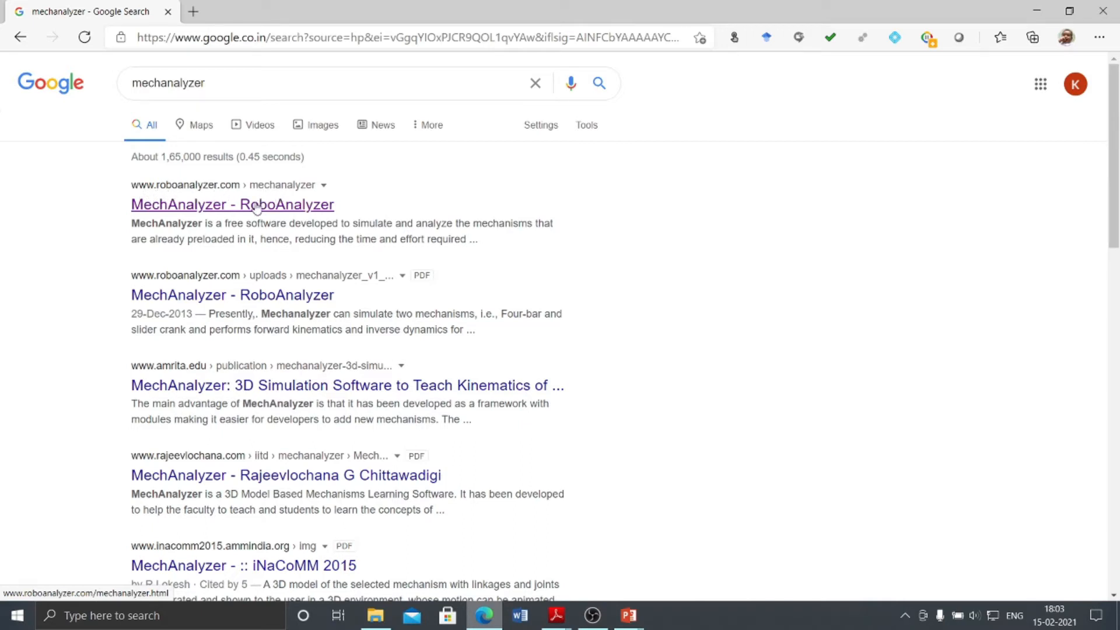
Open the RoboAnalyzer website's MechAnalyzer page and review the RAM and operating system entries under System Minimum Requirements
{"action": "left_click", "coordinate": [253, 208]}
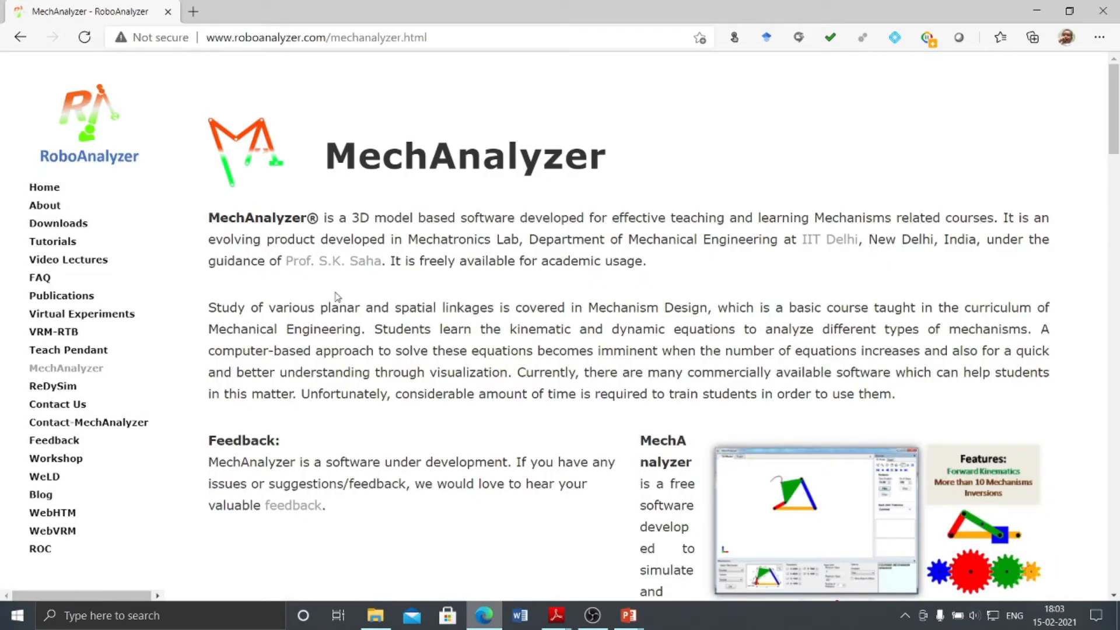
{"action": "scroll", "coordinate": [1116, 142], "scroll_direction": "down", "scroll_amount": 3}
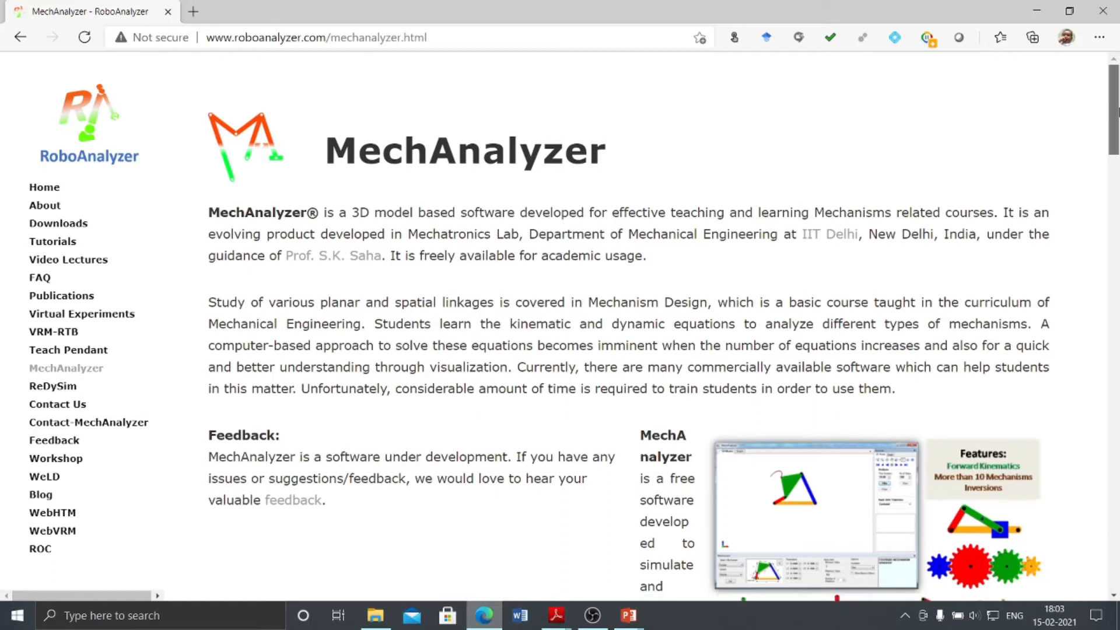
{"action": "left_click_drag", "start_coordinate": [1116, 142], "coordinate": [1119, 205]}
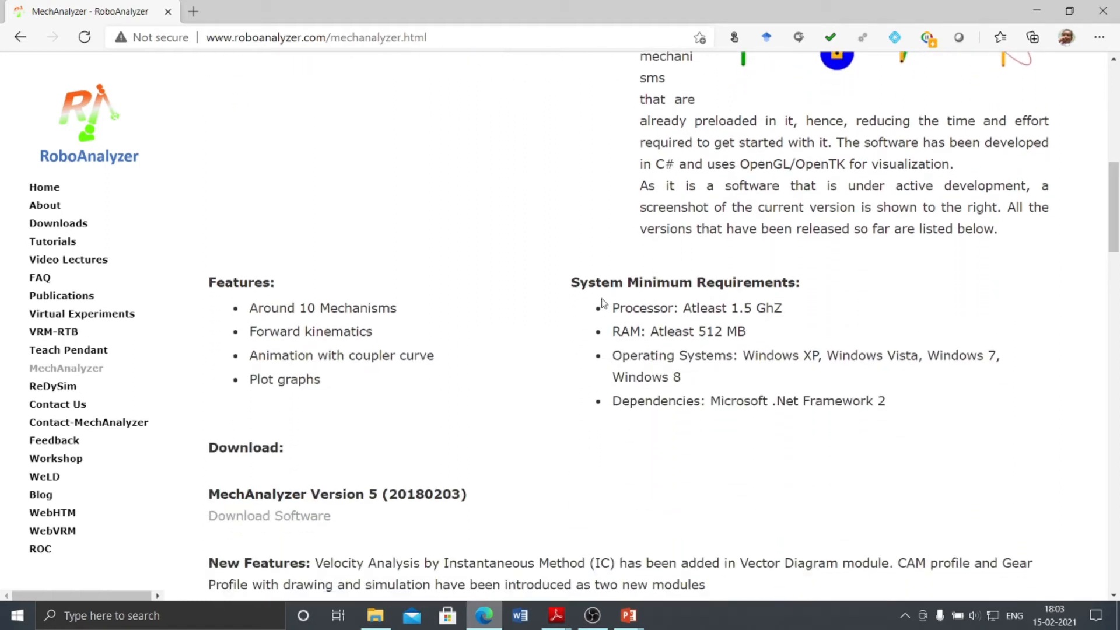
{"action": "left_click_drag", "start_coordinate": [613, 331], "coordinate": [752, 341]}
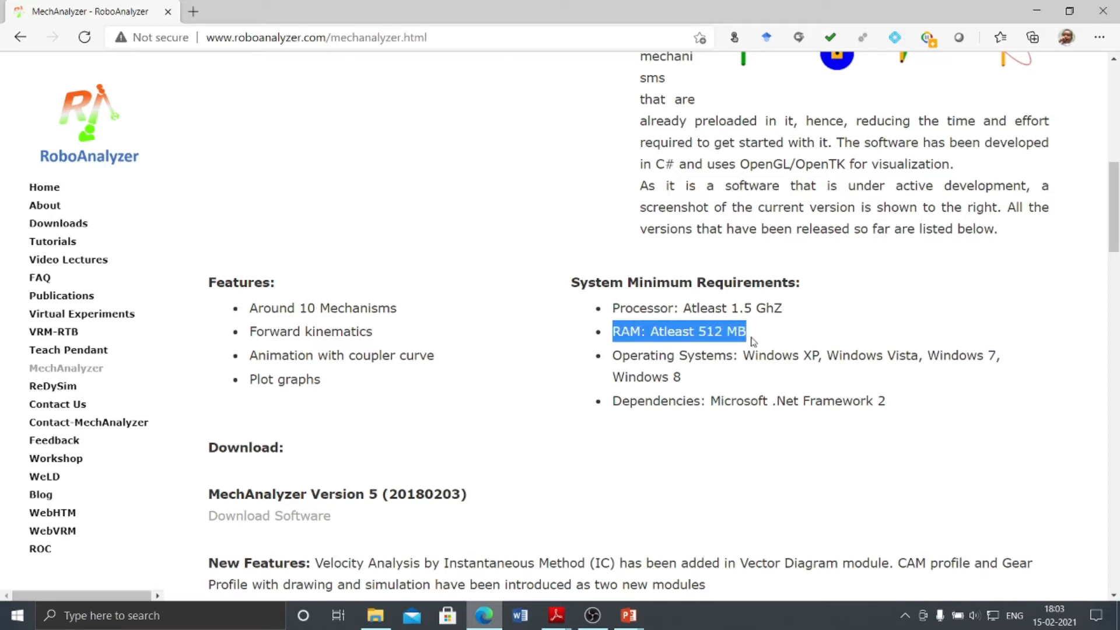
{"action": "left_click_drag", "start_coordinate": [681, 377], "coordinate": [670, 357]}
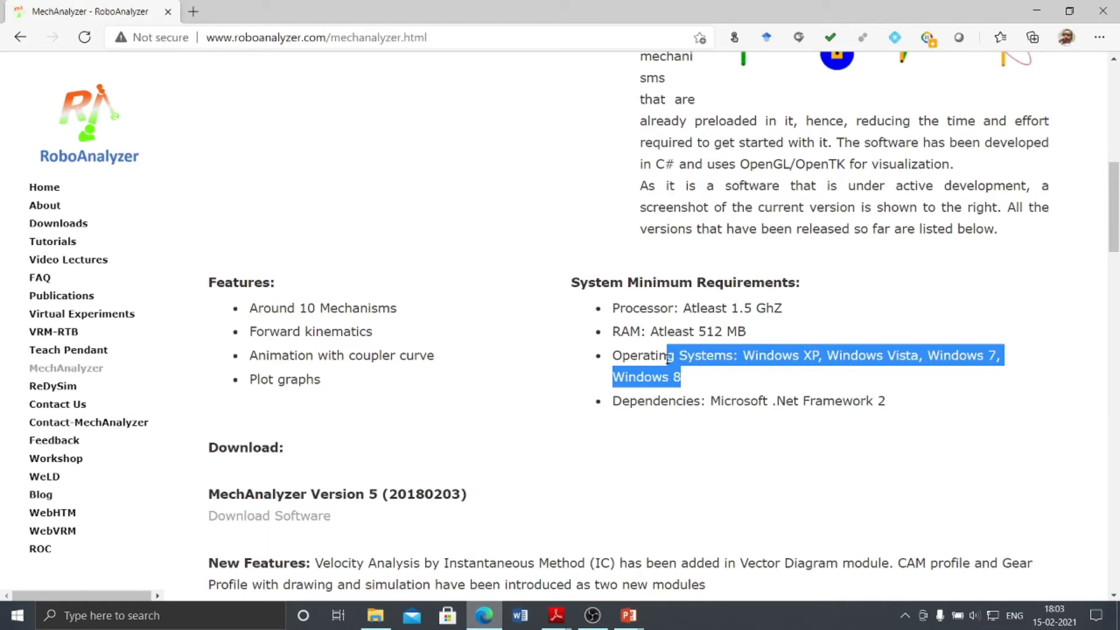
Download MechAnalyzer Version 5 (20180203) and show the zip file in its download folder
{"action": "scroll", "coordinate": [401, 330], "scroll_direction": "down", "scroll_amount": 3}
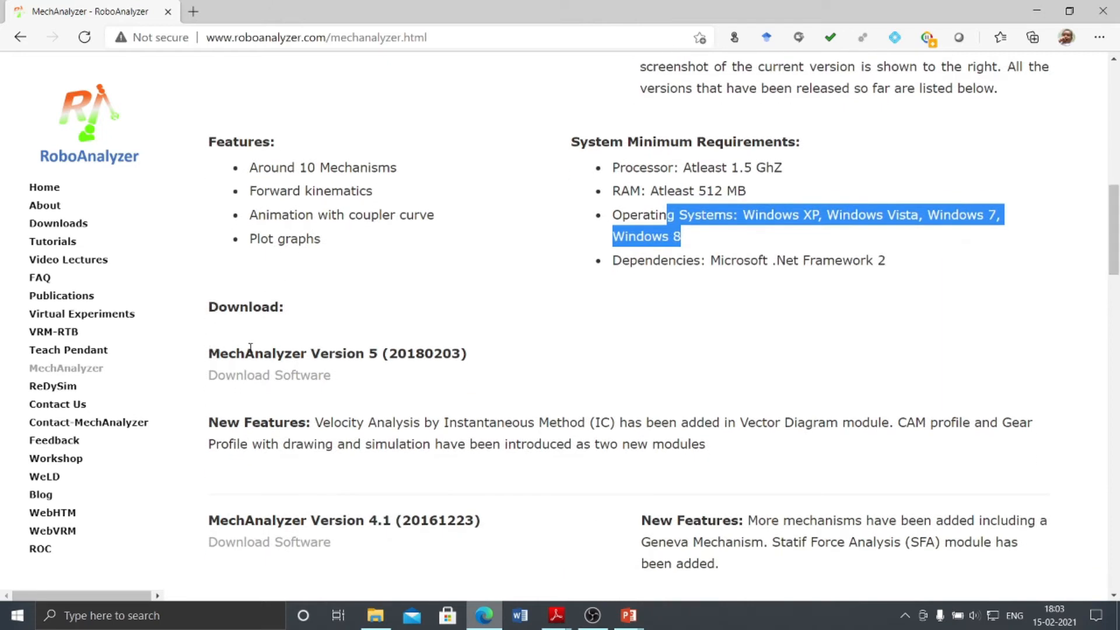
{"action": "left_click", "coordinate": [284, 376]}
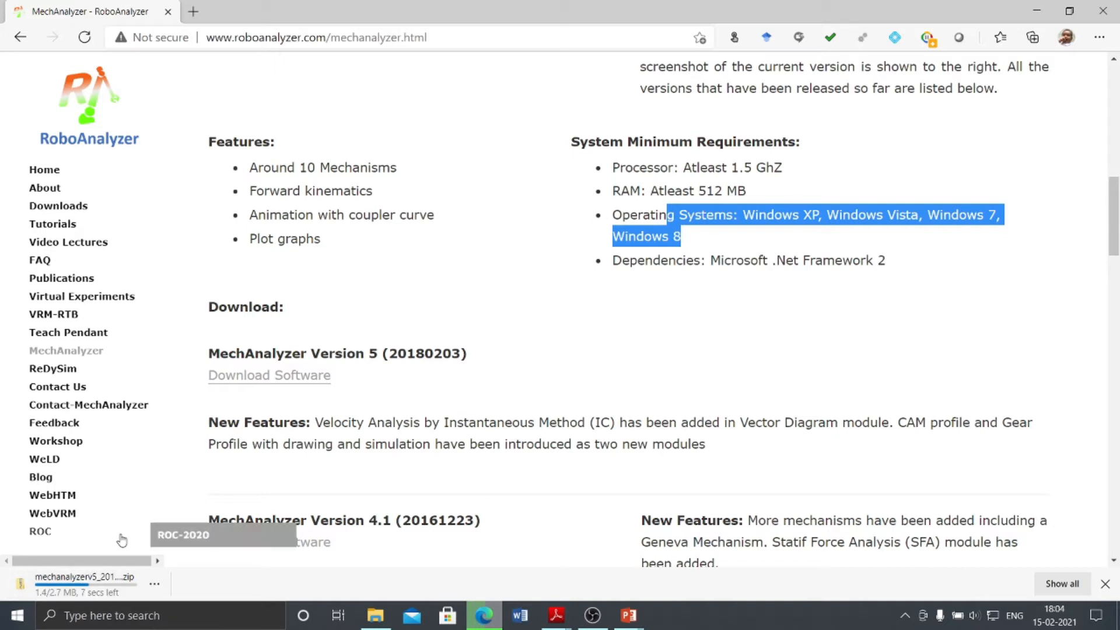
{"action": "left_click", "coordinate": [154, 585]}
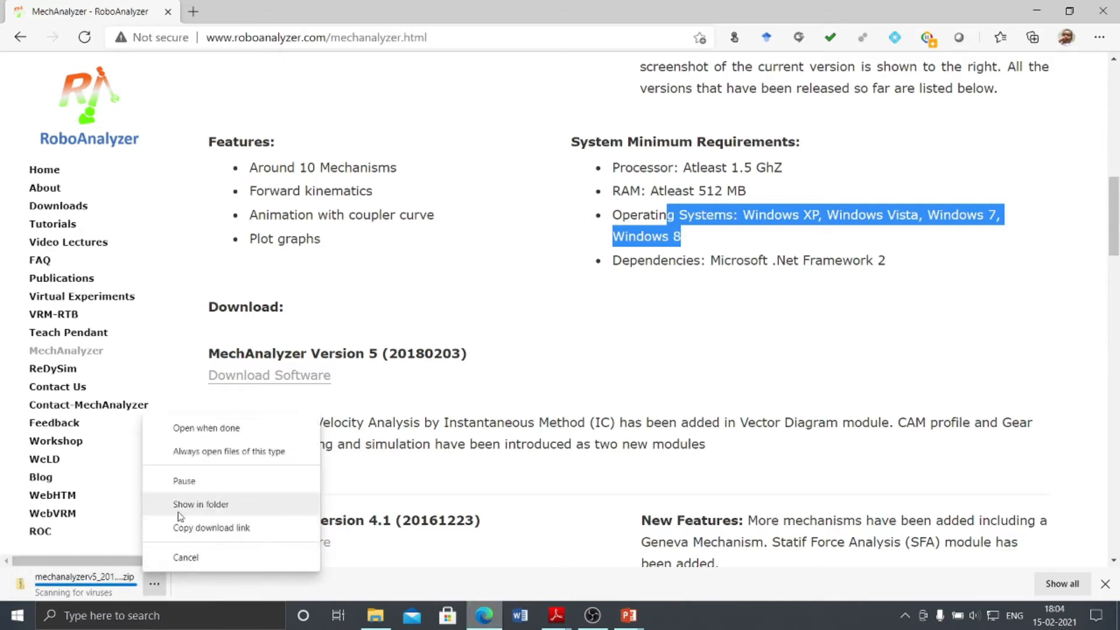
{"action": "left_click", "coordinate": [178, 510]}
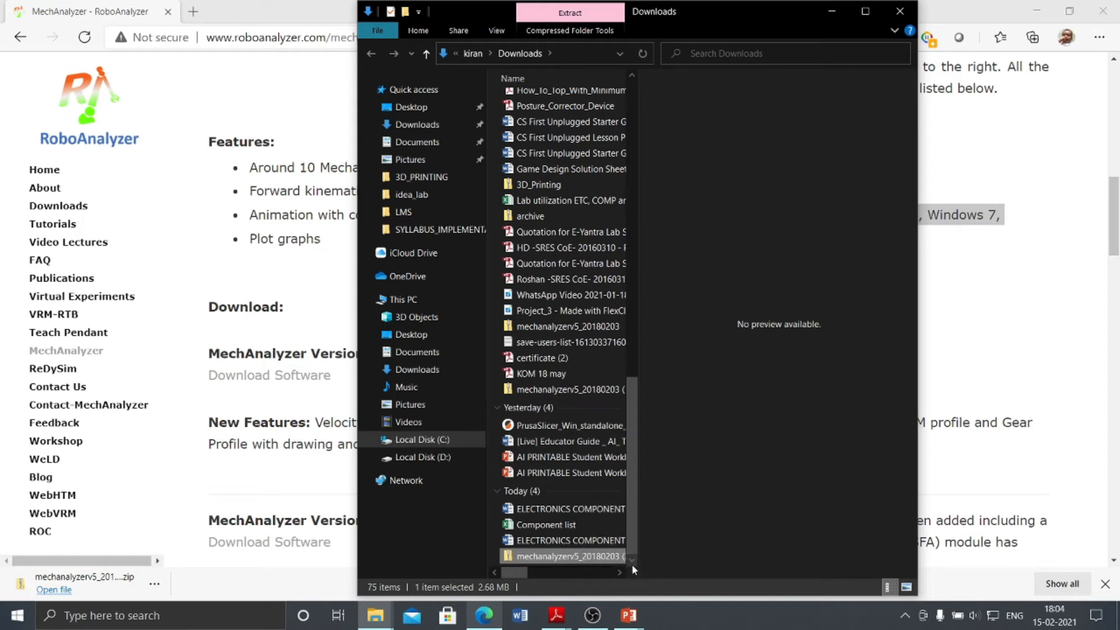
{"action": "right_click", "coordinate": [563, 557]}
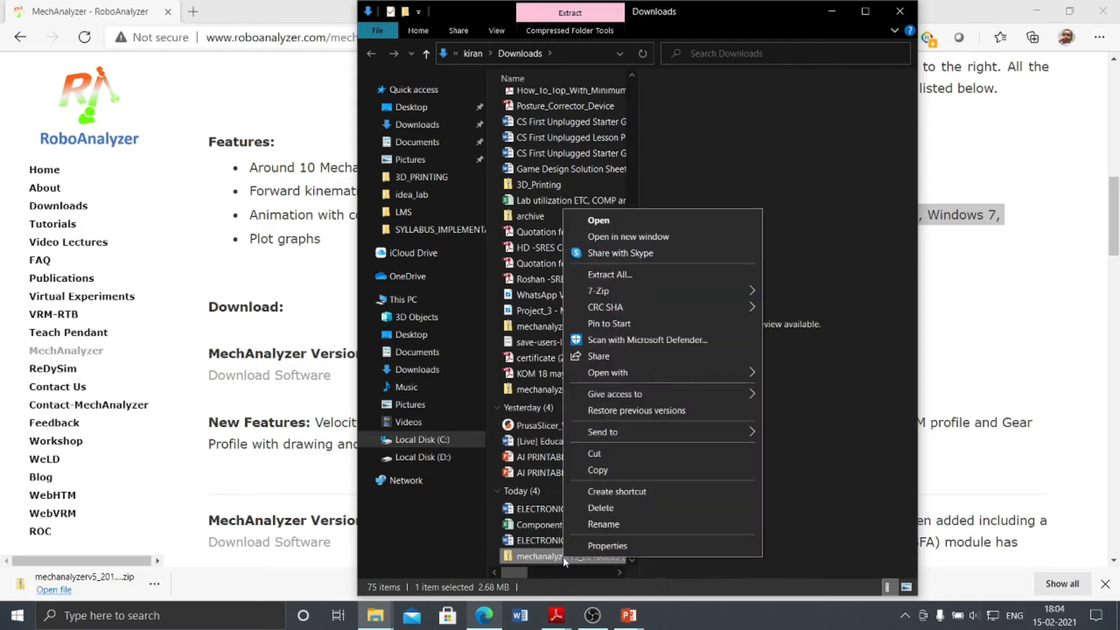
{"action": "left_click", "coordinate": [536, 559]}
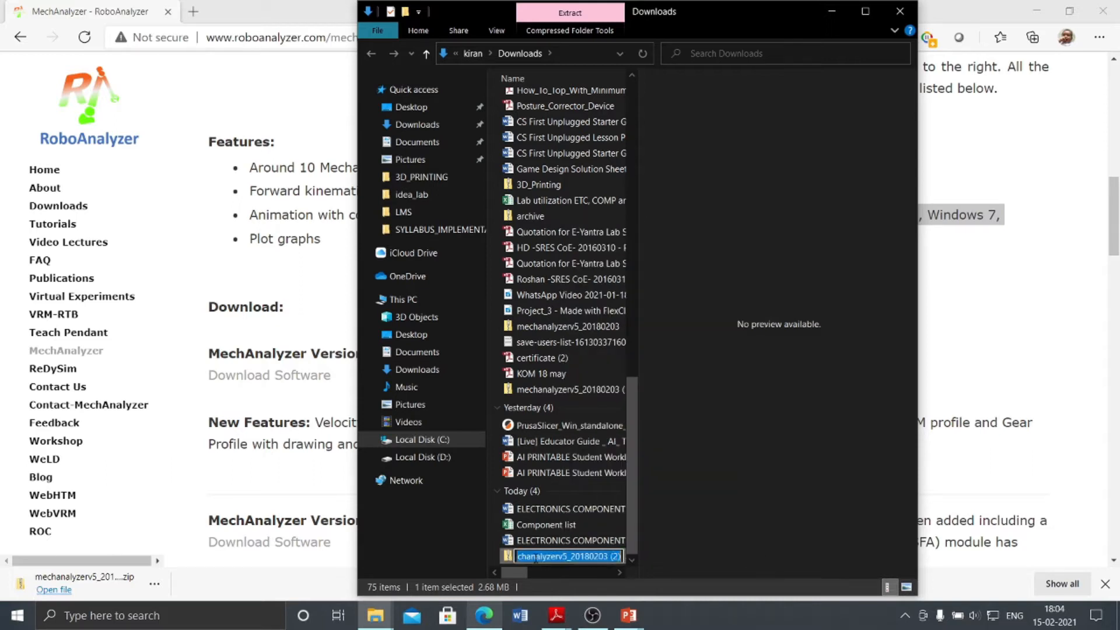
{"action": "left_click", "coordinate": [488, 561]}
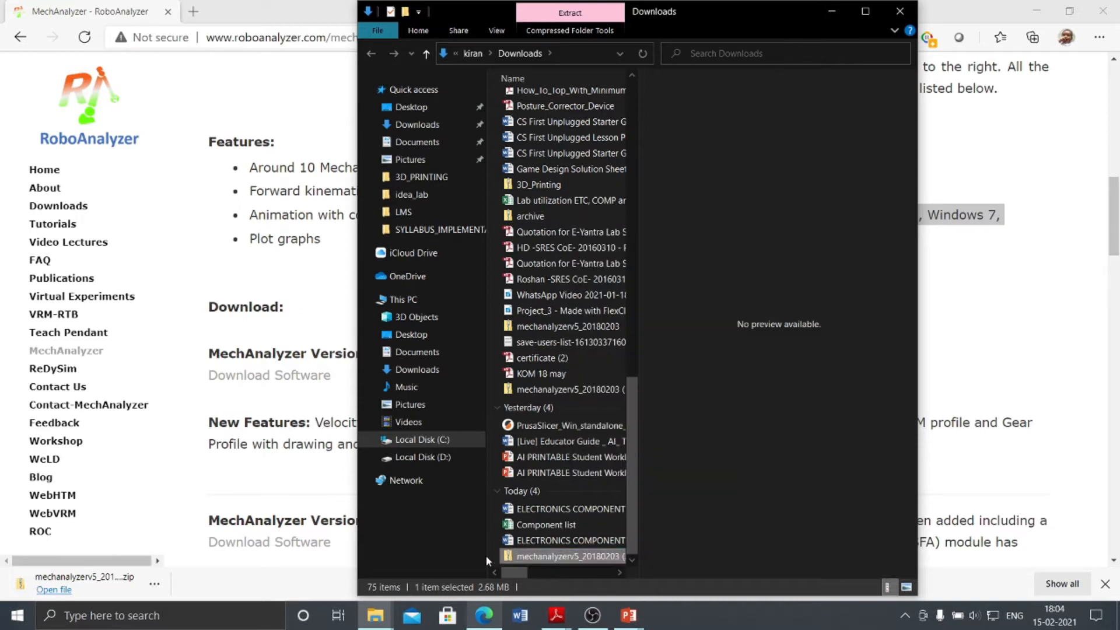
{"action": "left_click", "coordinate": [521, 558]}
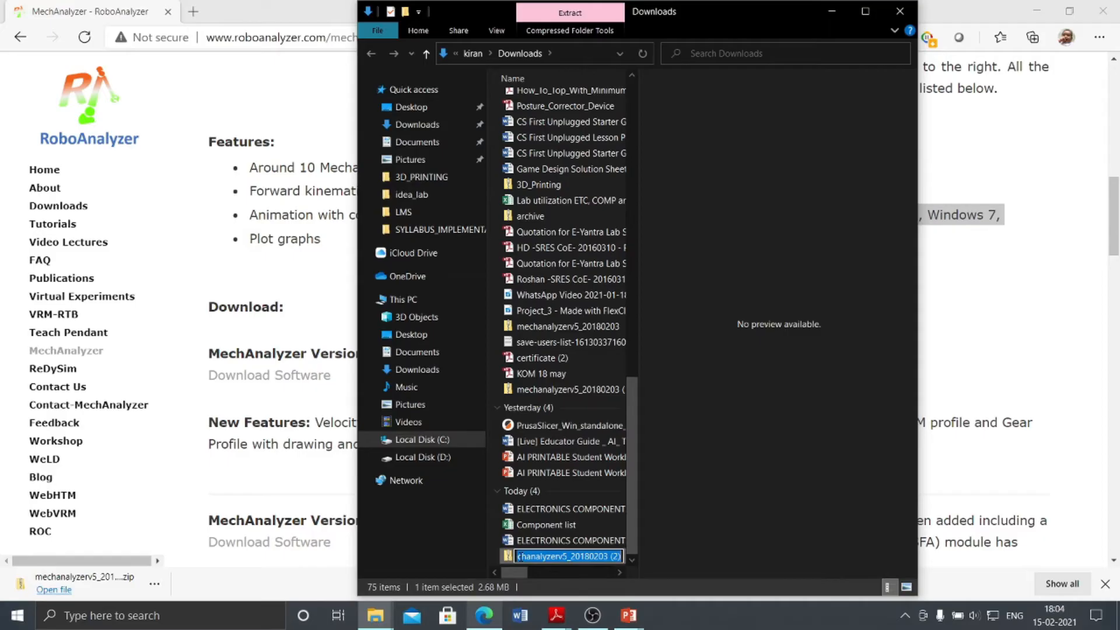
Extract the mechanalyzerv5_20180203 (1) archive on the desktop to the proposed destination folder
{"action": "key", "text": "super+d"}
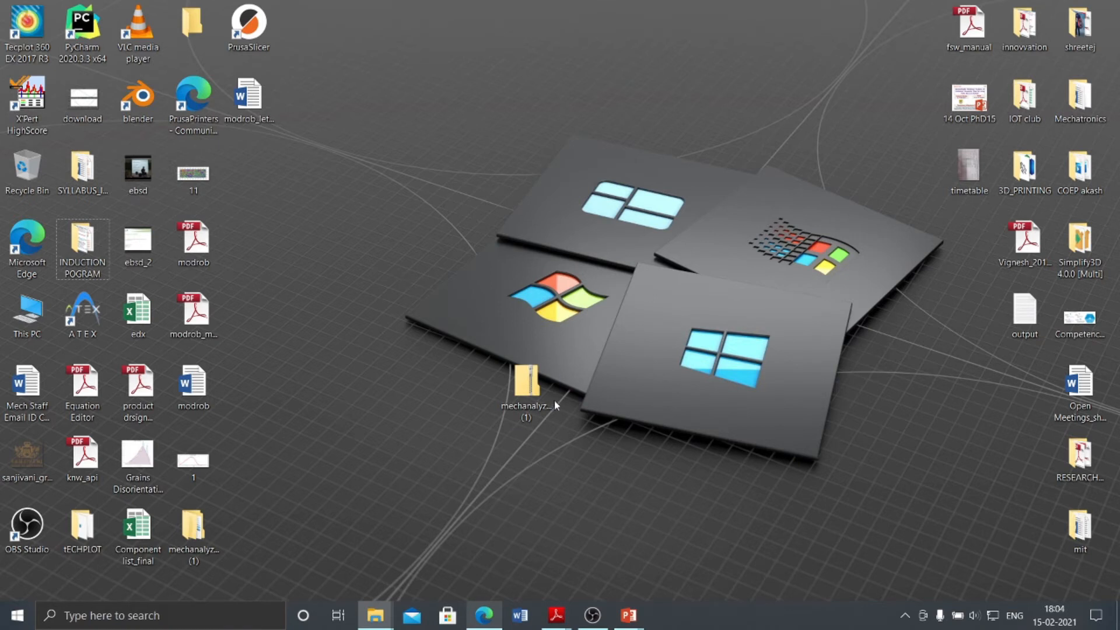
{"action": "left_click", "coordinate": [534, 396]}
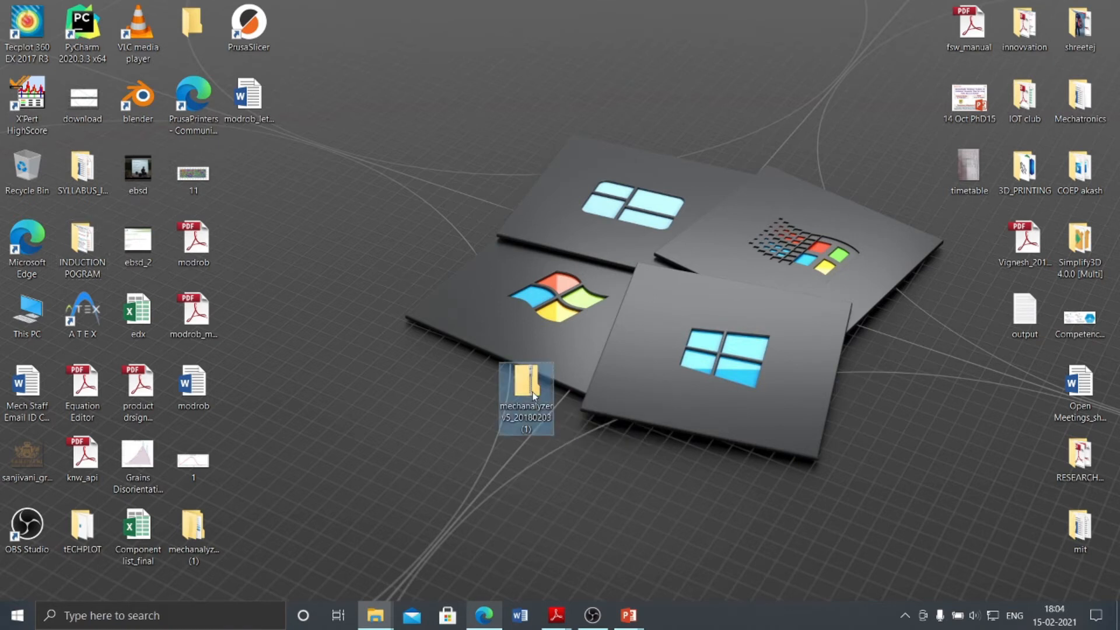
{"action": "right_click", "coordinate": [534, 396]}
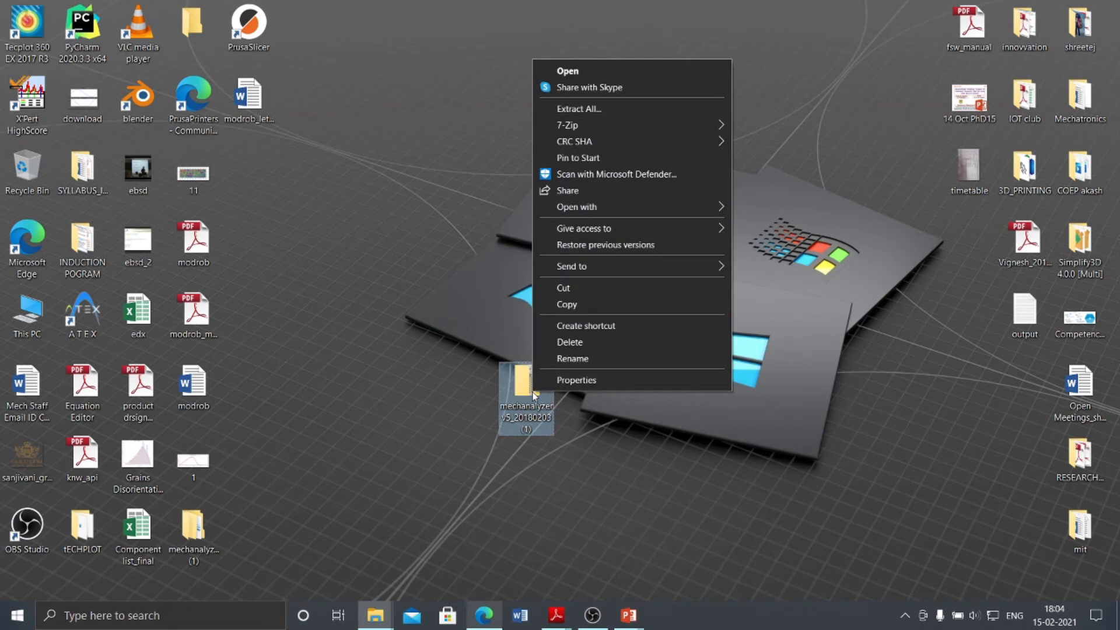
{"action": "left_click", "coordinate": [592, 110]}
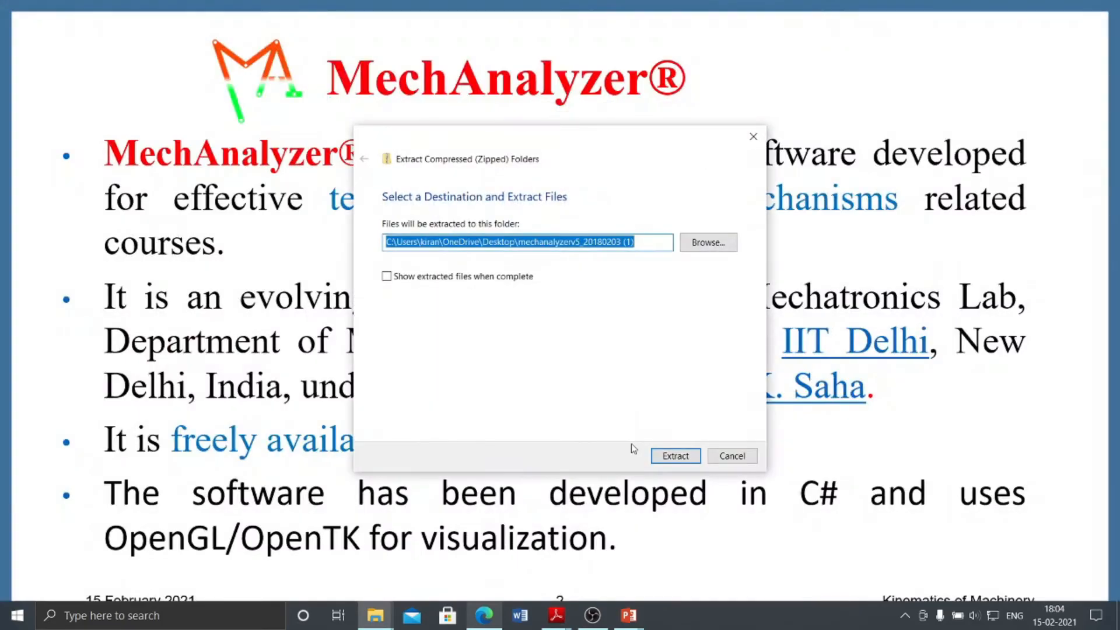
{"action": "left_click", "coordinate": [671, 456]}
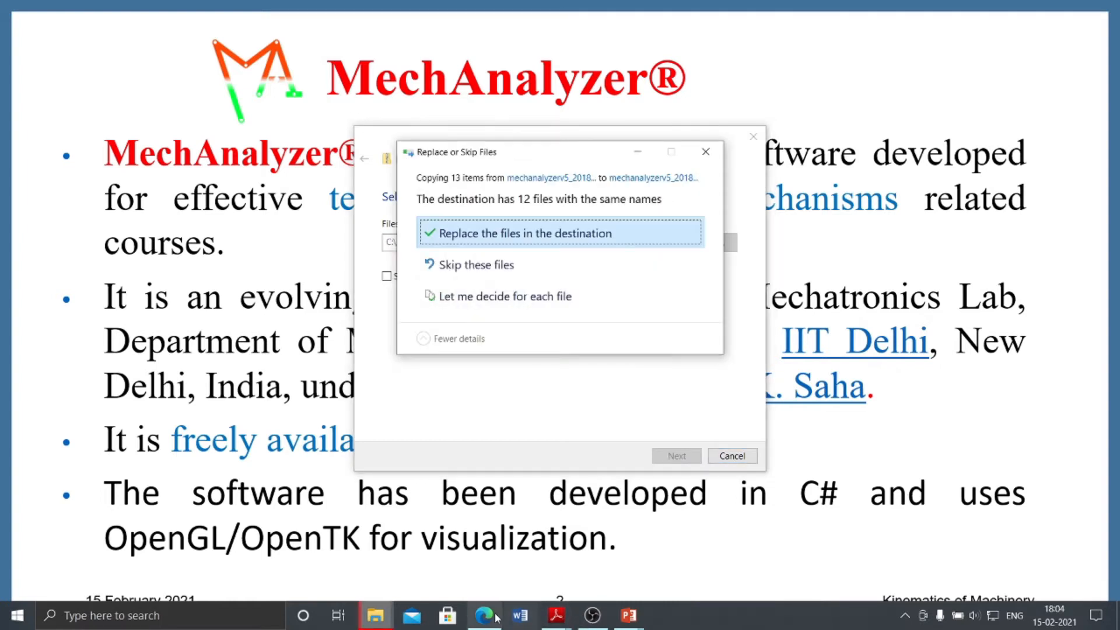
{"action": "left_click", "coordinate": [629, 622]}
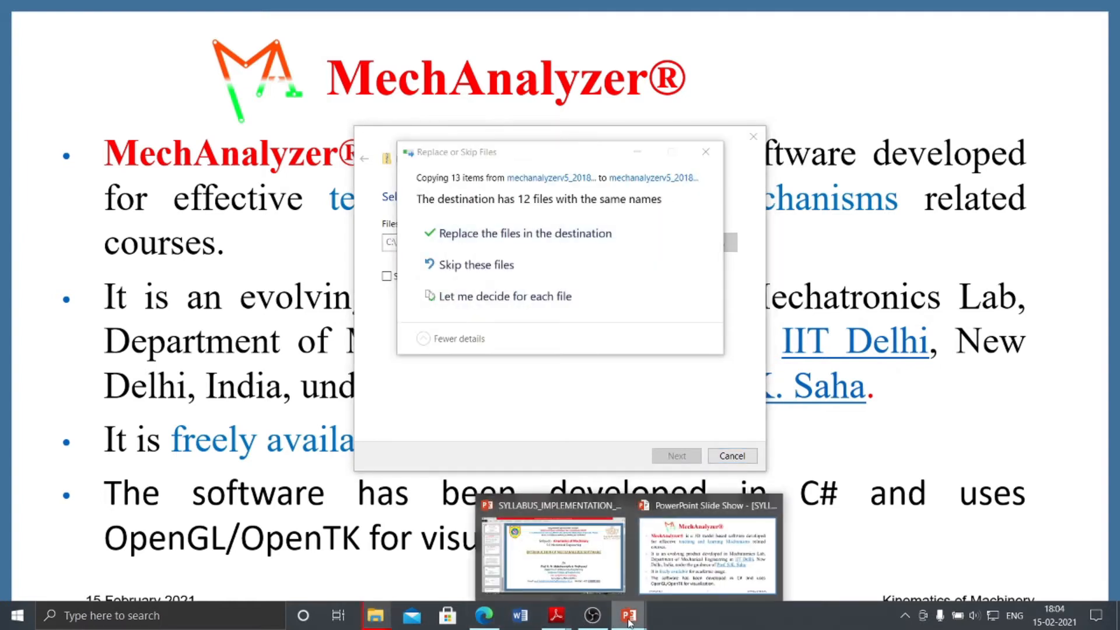
{"action": "left_click", "coordinate": [701, 535]}
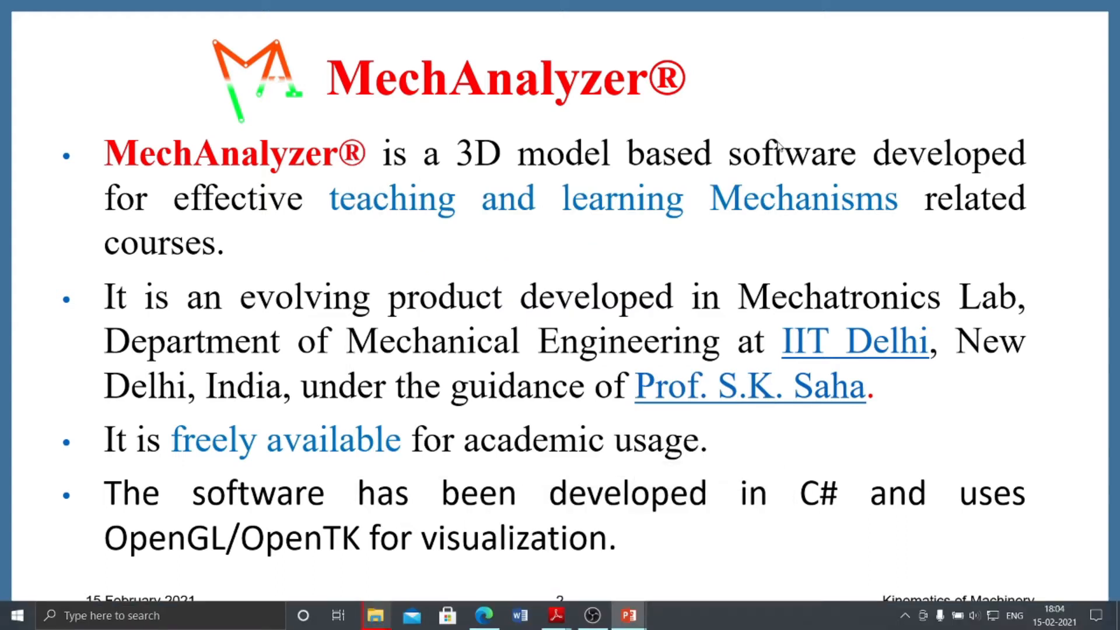
{"action": "key", "text": "super+d"}
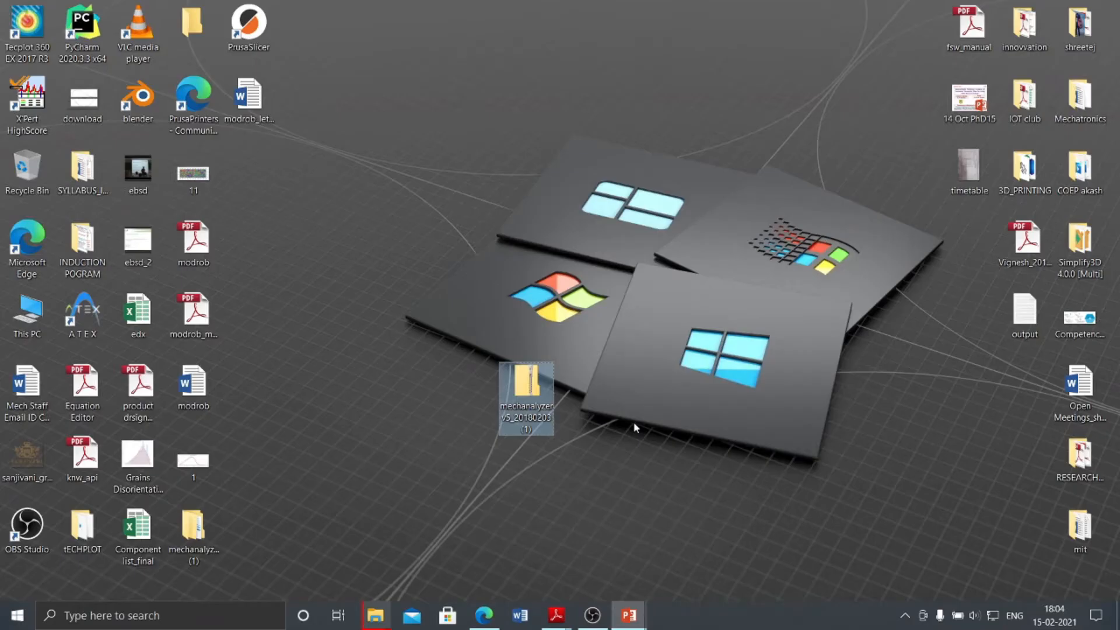
Return to the pending extraction and replace the files of the same name in the destination
{"action": "left_click", "coordinate": [381, 623]}
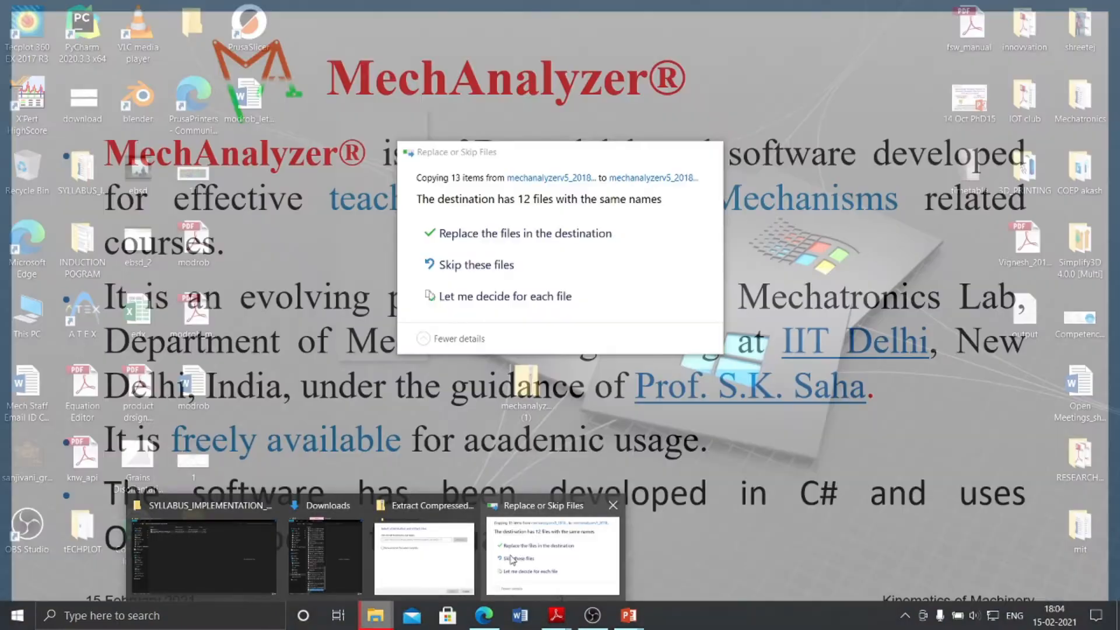
{"action": "left_click", "coordinate": [550, 539]}
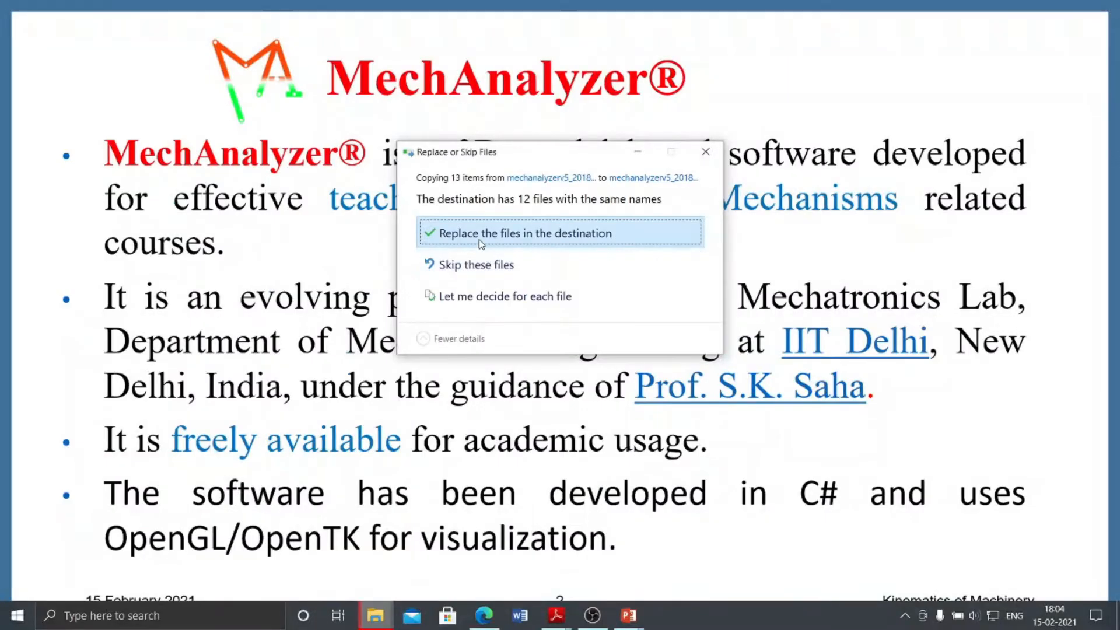
{"action": "left_click", "coordinate": [478, 238]}
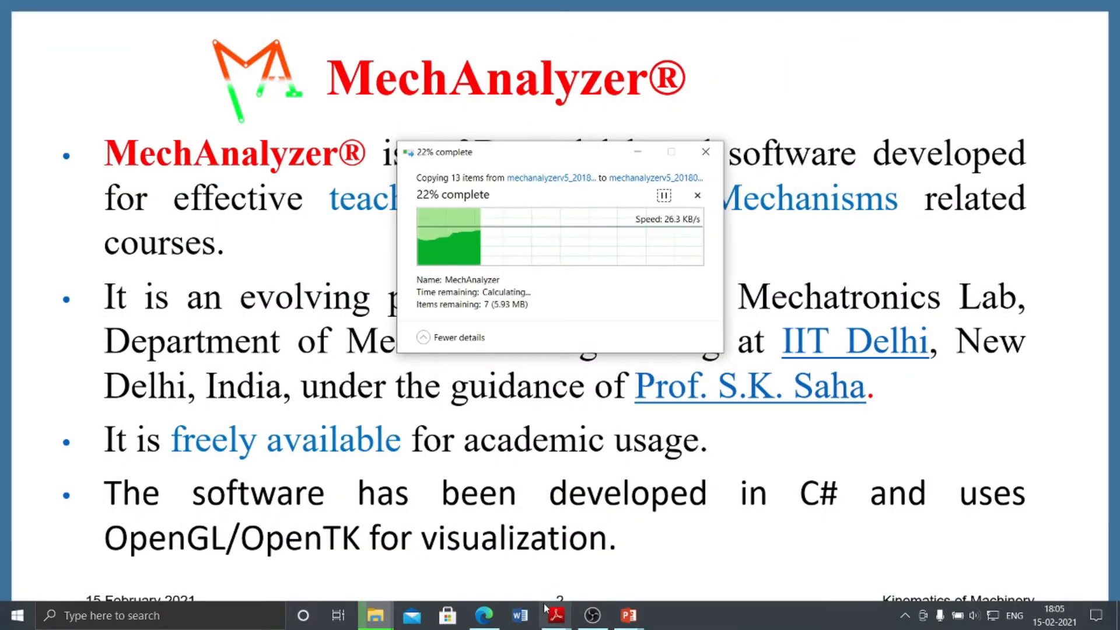
Move the extracted MechAnalyzer folder next to its zip archive on the desktop
{"action": "mouse_move", "coordinate": [574, 617]}
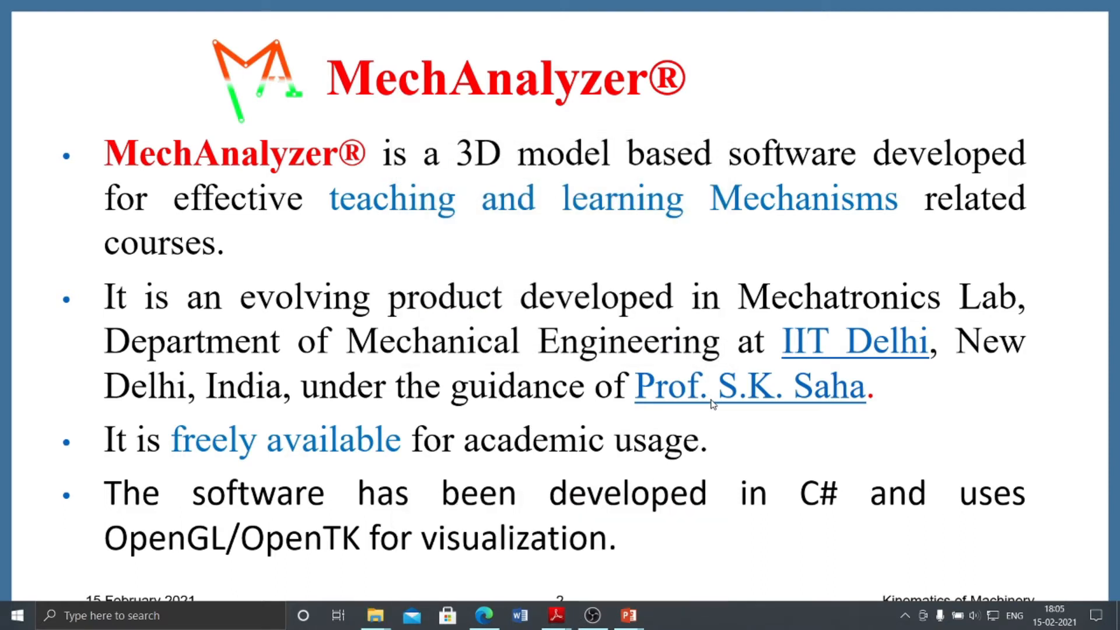
{"action": "key", "text": "super+d"}
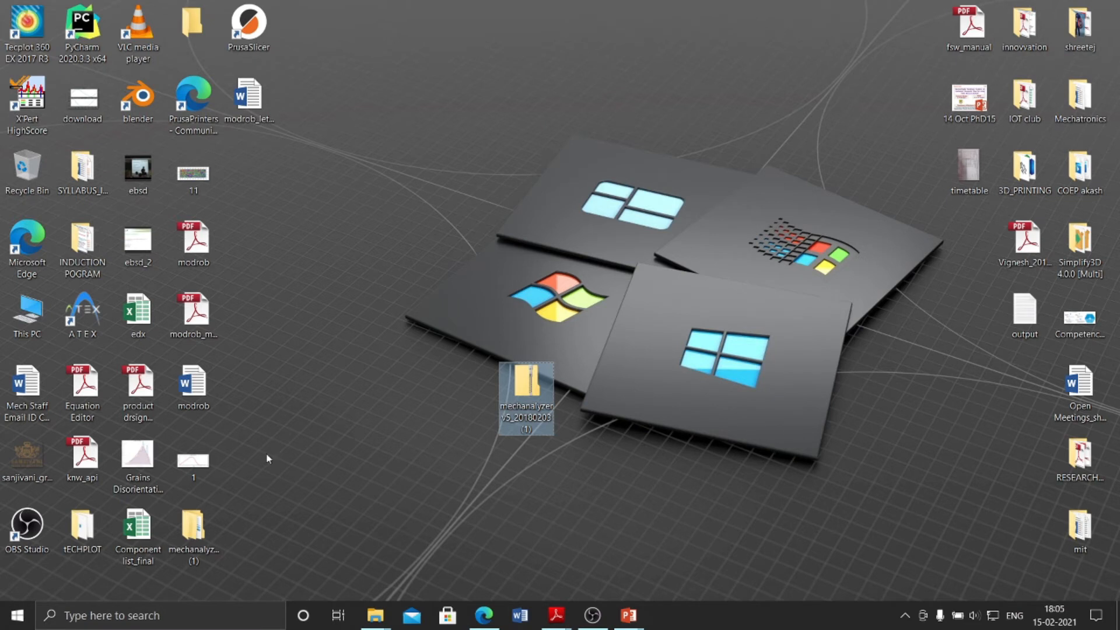
{"action": "left_click_drag", "start_coordinate": [205, 526], "coordinate": [451, 383]}
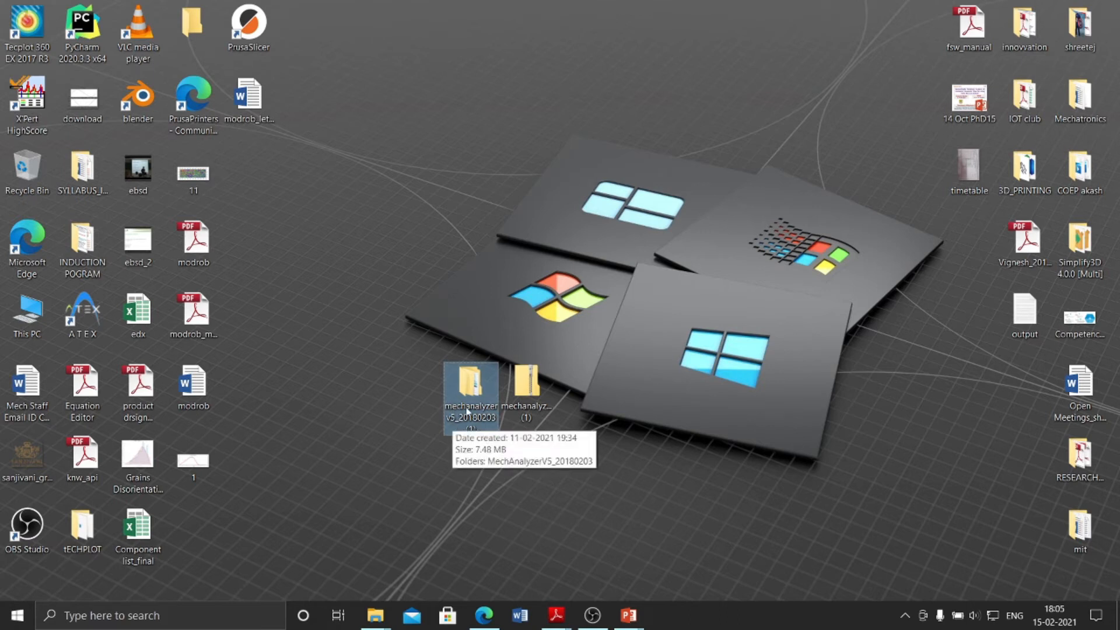
Open the extracted folder in a maximized window and enter its MechAnalyzerV5_20180203 subfolder
{"action": "double_click", "coordinate": [470, 385]}
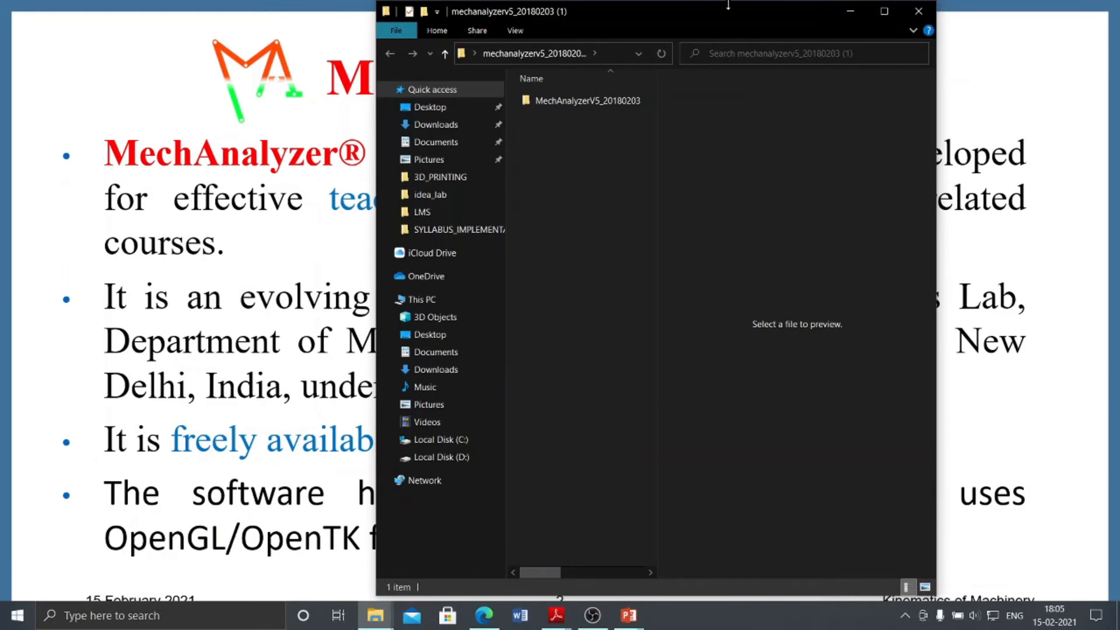
{"action": "left_click", "coordinate": [885, 11]}
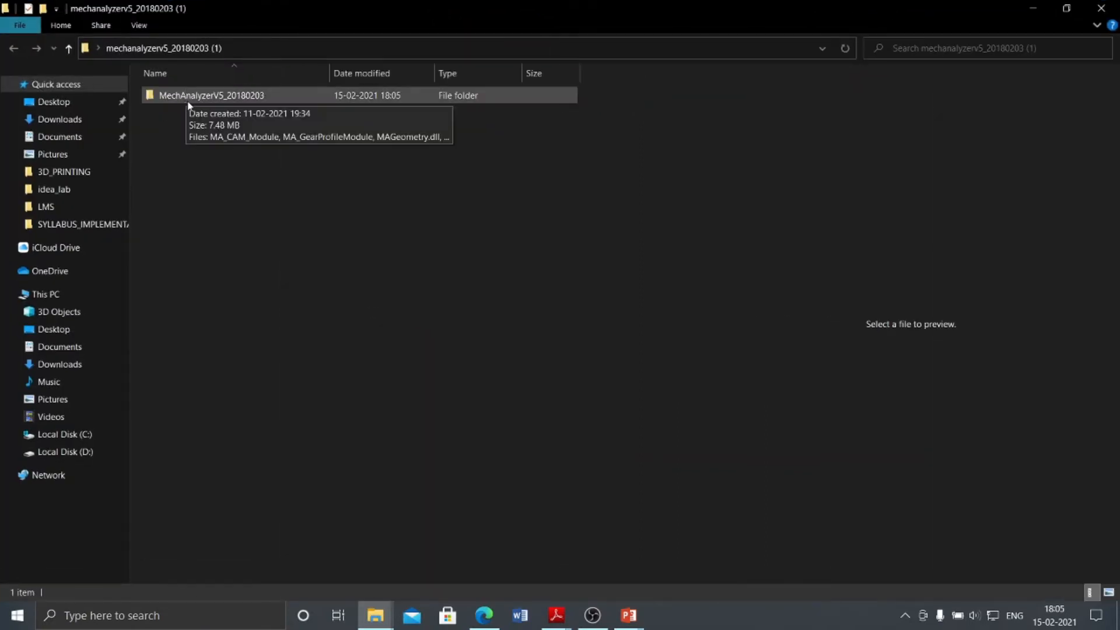
{"action": "double_click", "coordinate": [220, 96]}
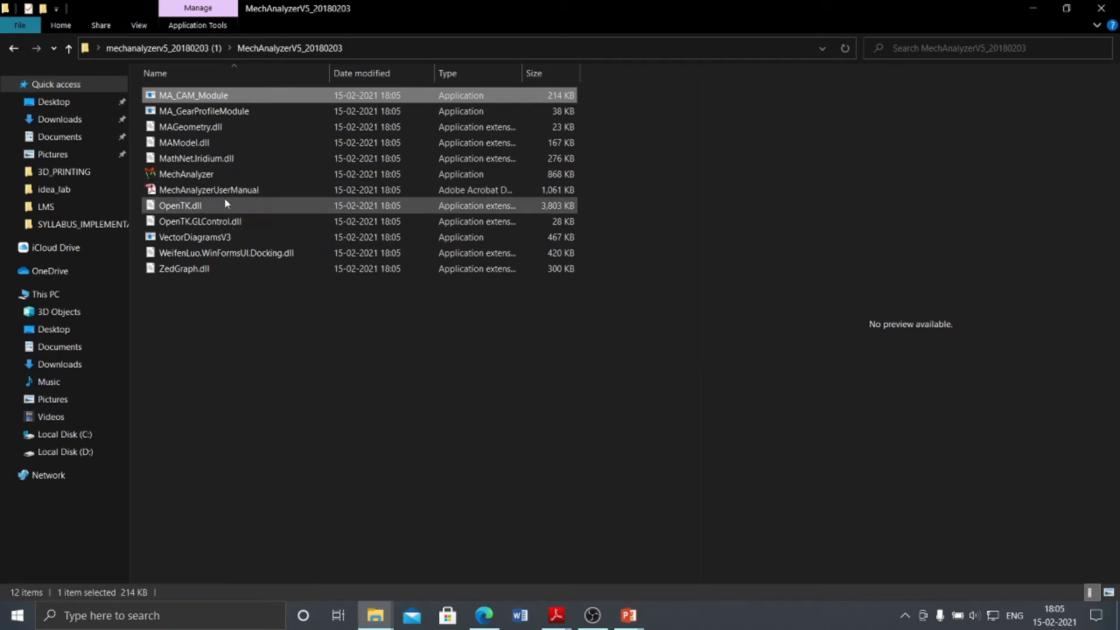
Launch the MechAnalyzer application from the extracted folder and maximize its window
{"action": "left_click", "coordinate": [187, 175]}
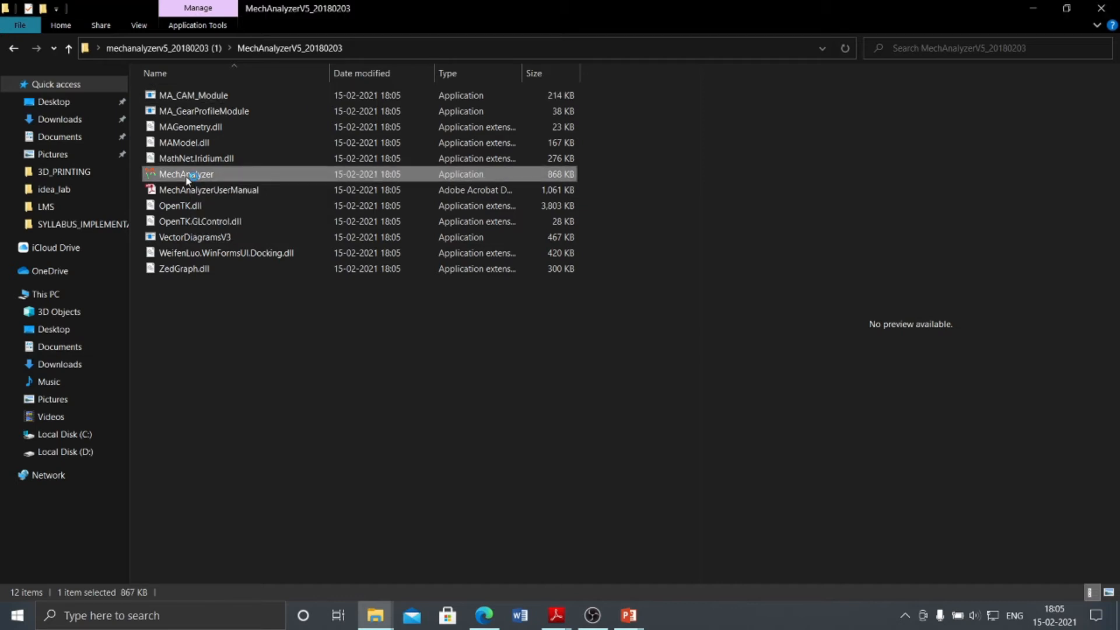
{"action": "key", "text": "Return"}
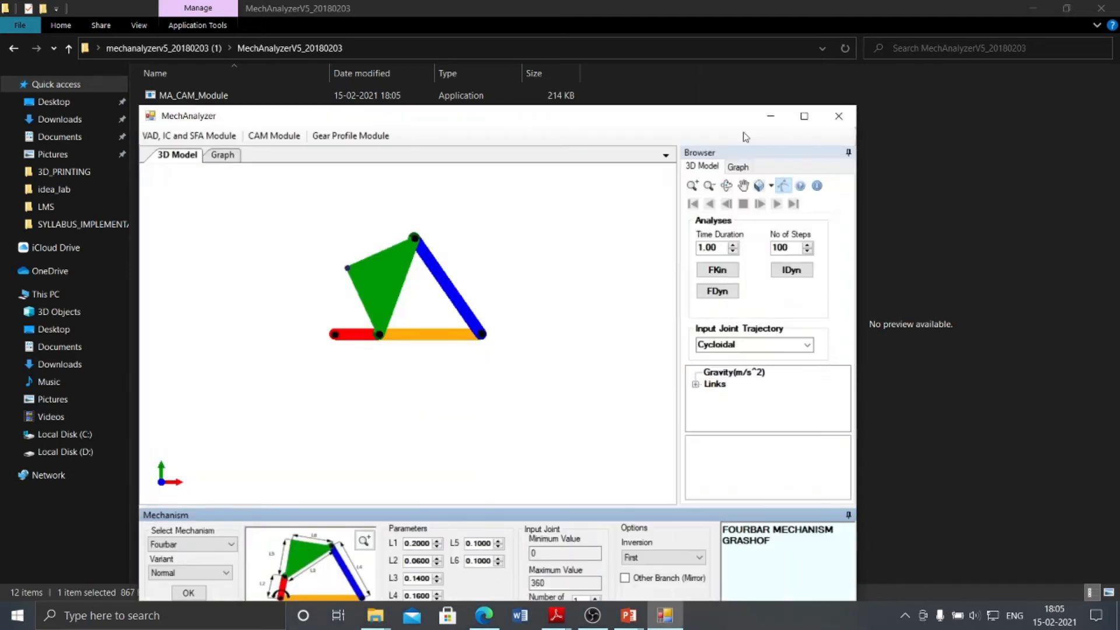
{"action": "double_click", "coordinate": [693, 116]}
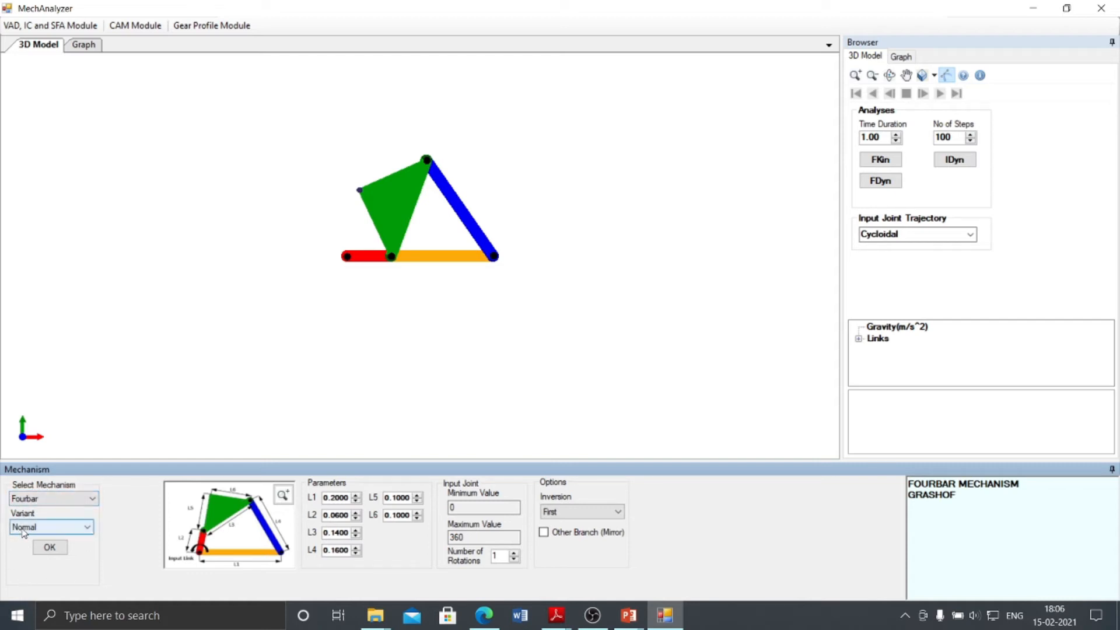
Review the available mechanism types and the variants offered for the Fourbar mechanism
{"action": "left_click", "coordinate": [32, 500]}
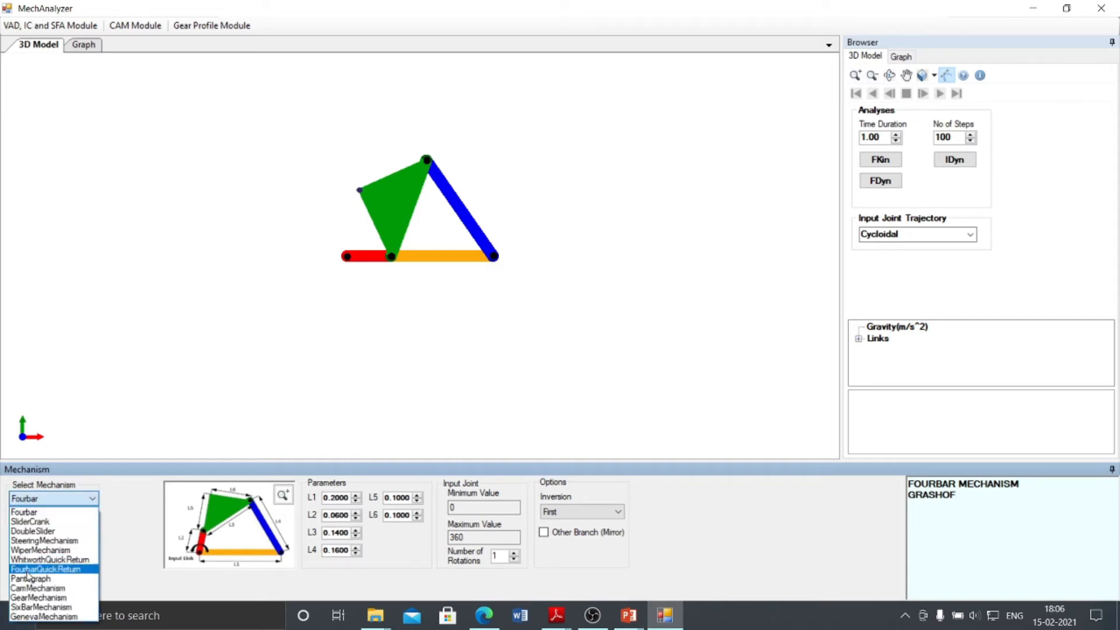
{"action": "left_click", "coordinate": [131, 561]}
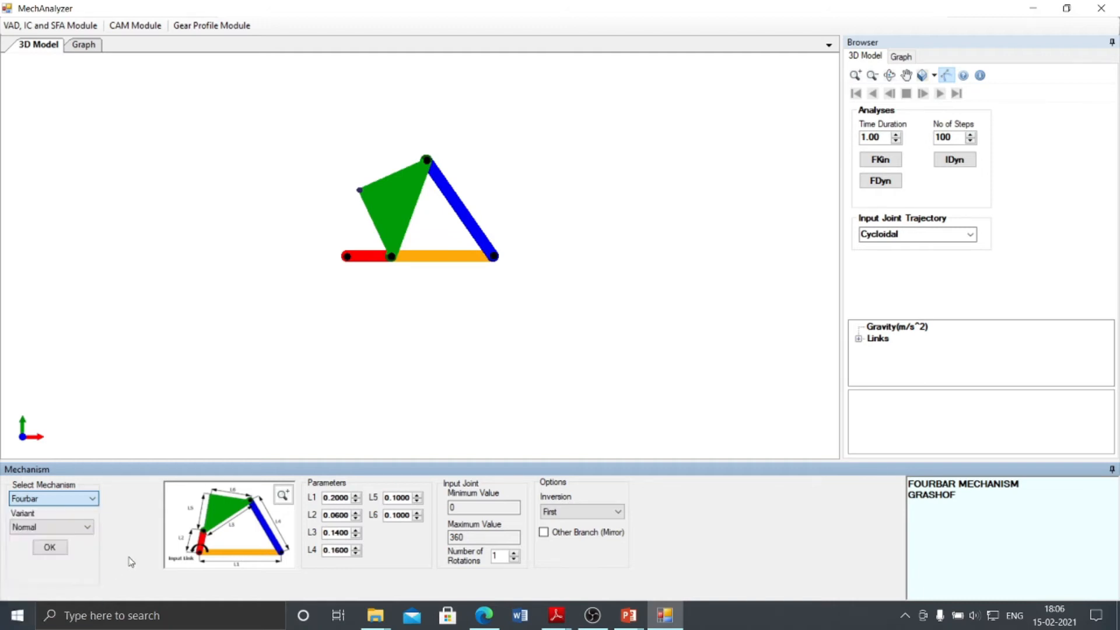
{"action": "left_click", "coordinate": [65, 525]}
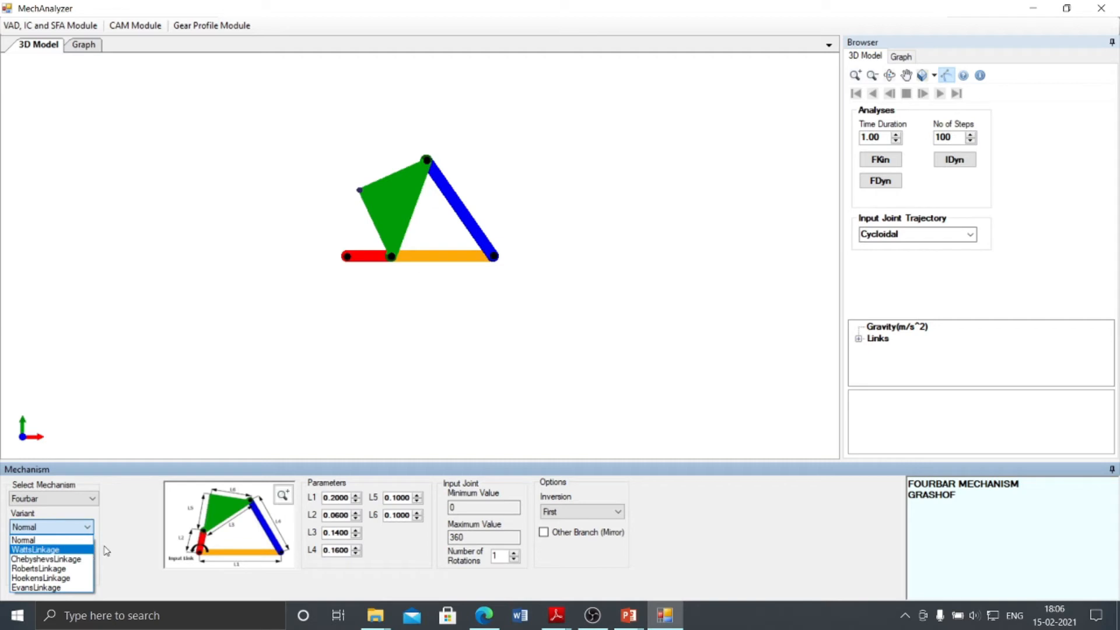
{"action": "left_click", "coordinate": [115, 527]}
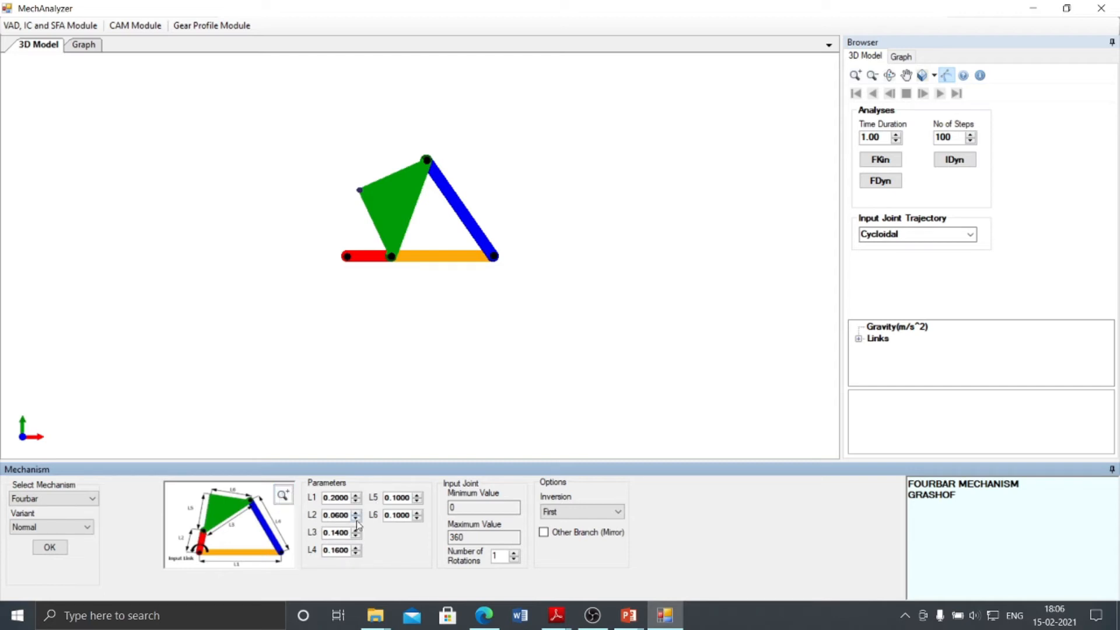
Check the enlarged fourbar dimension diagram and set link length L1 to 0.2010
{"action": "left_click", "coordinate": [283, 495]}
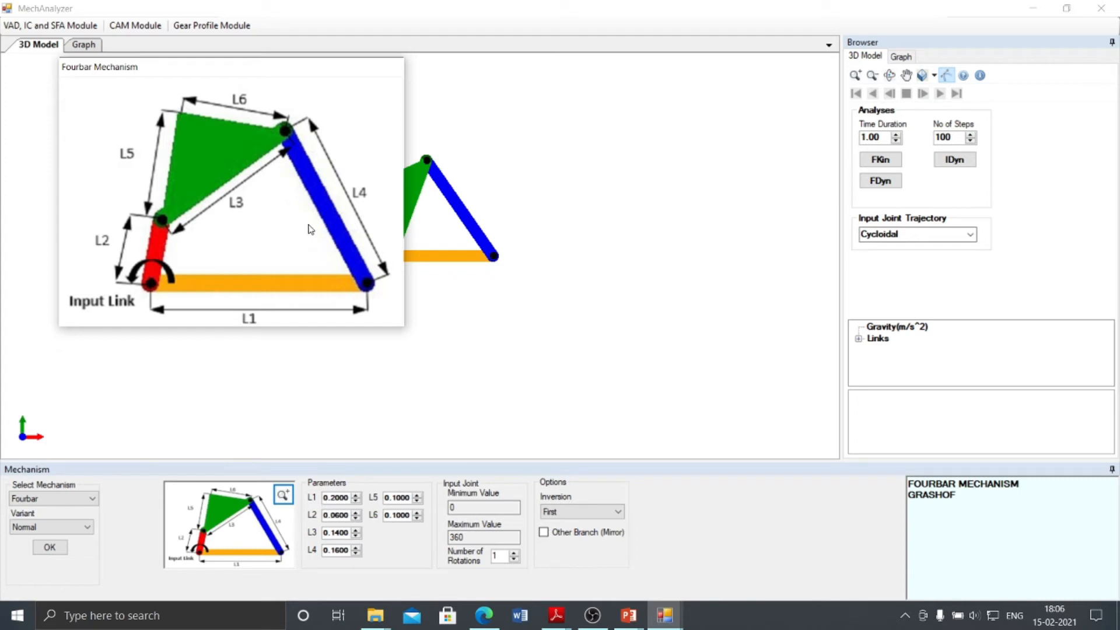
{"action": "left_click", "coordinate": [411, 385]}
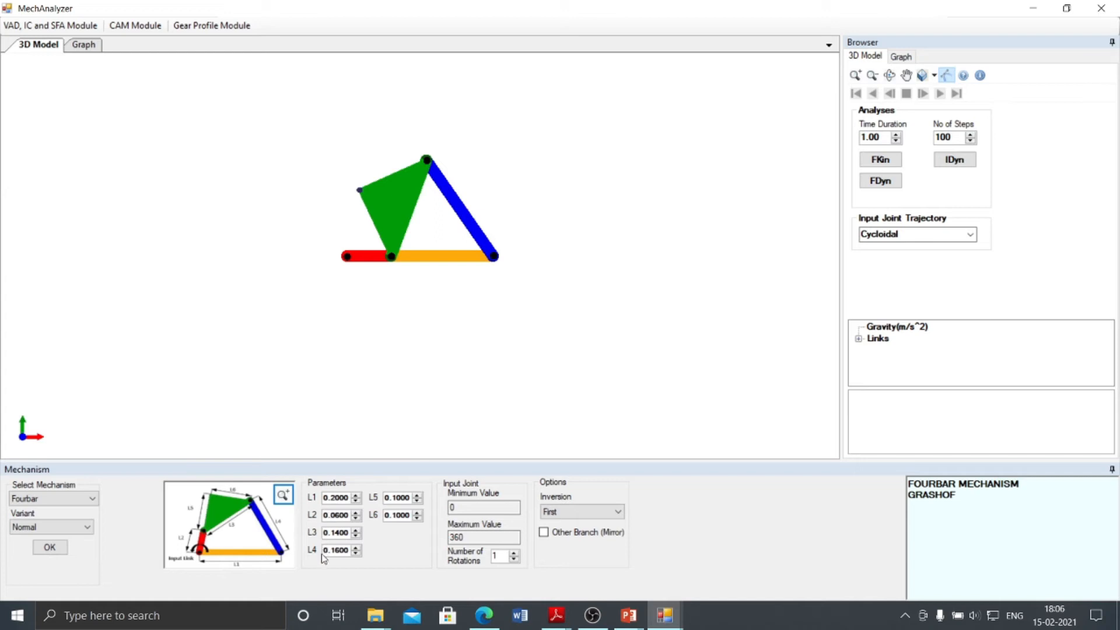
{"action": "double_click", "coordinate": [337, 496]}
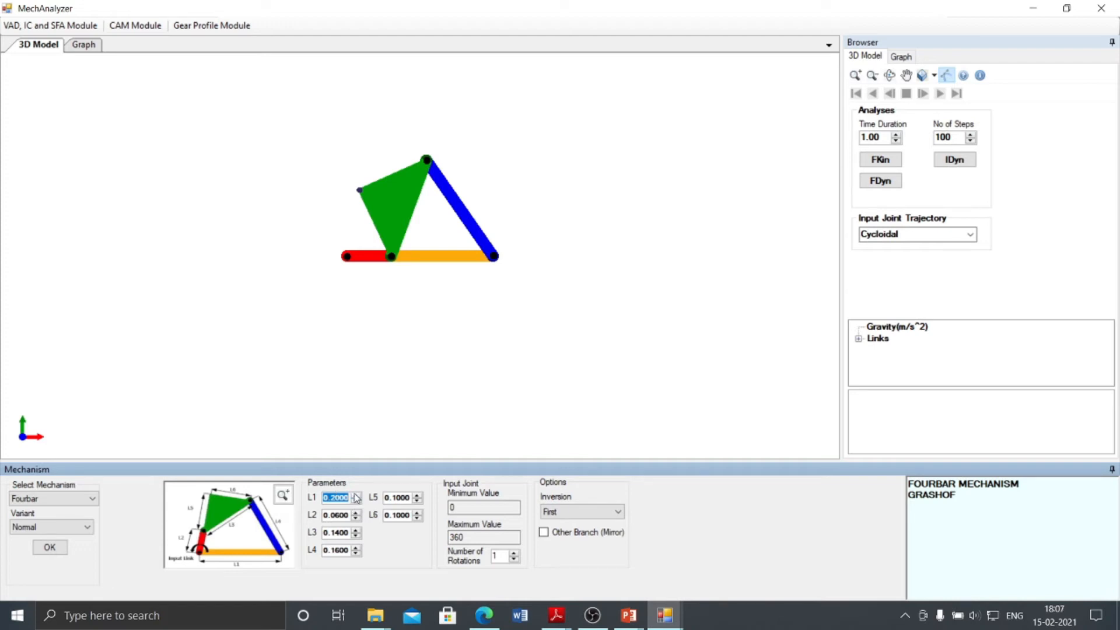
{"action": "left_click", "coordinate": [356, 494]}
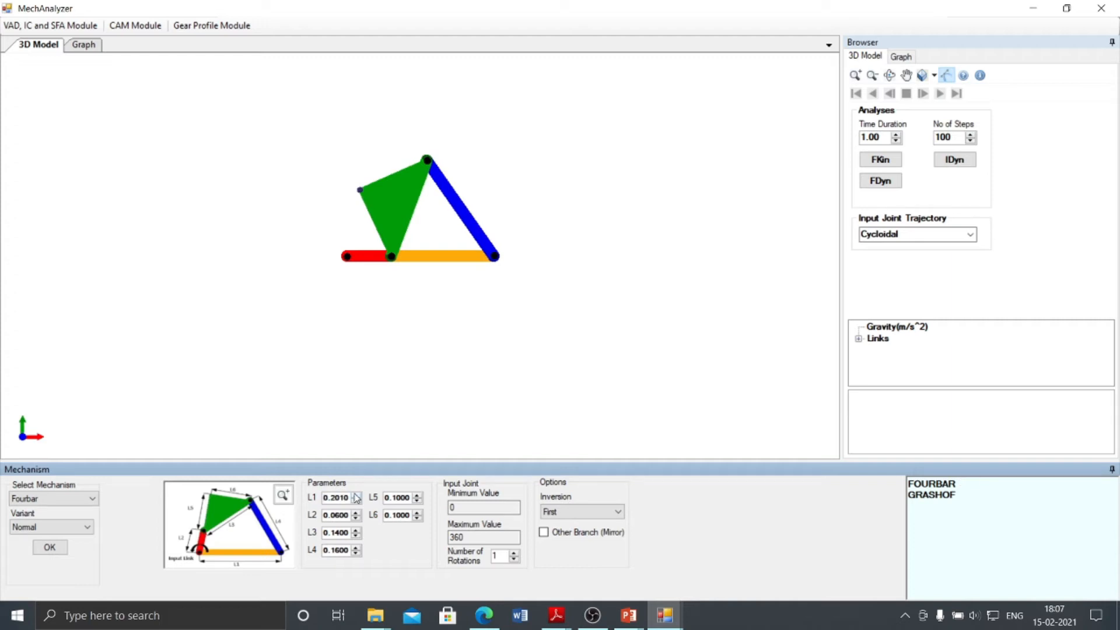
{"action": "left_click", "coordinate": [401, 453]}
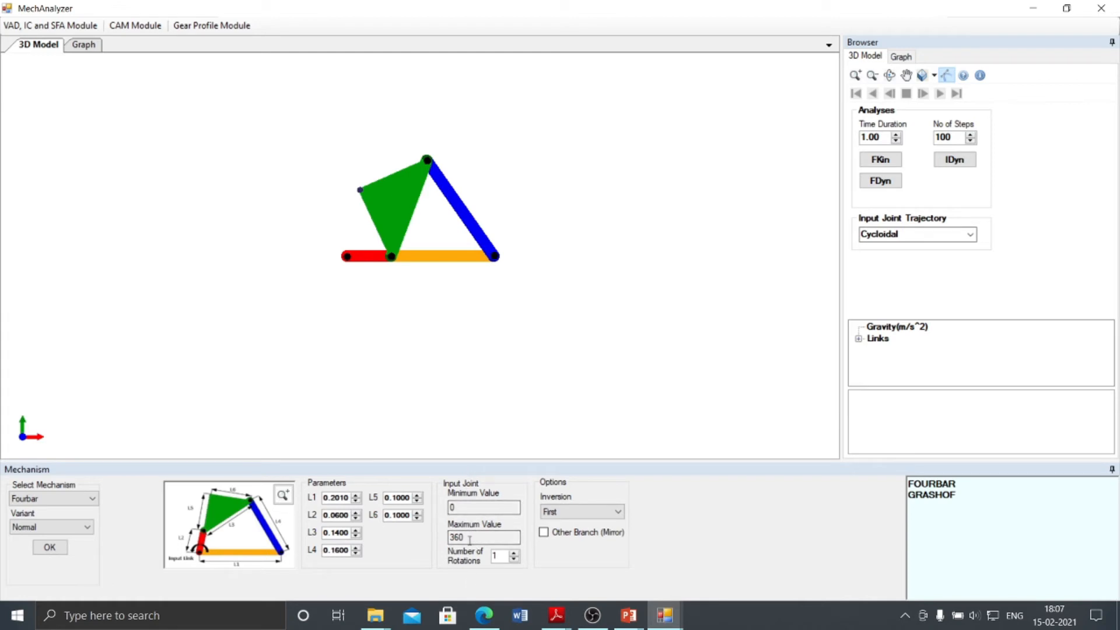
Set the input joint's number of rotations to 3 and review the available inversion options
{"action": "left_click", "coordinate": [513, 553]}
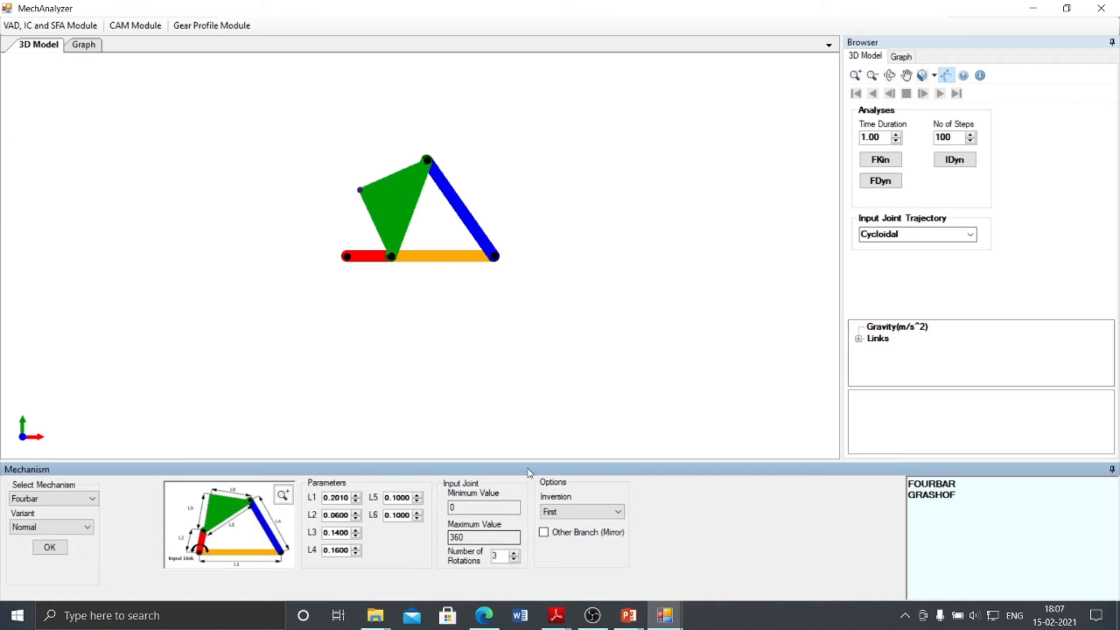
{"action": "left_click", "coordinate": [549, 515]}
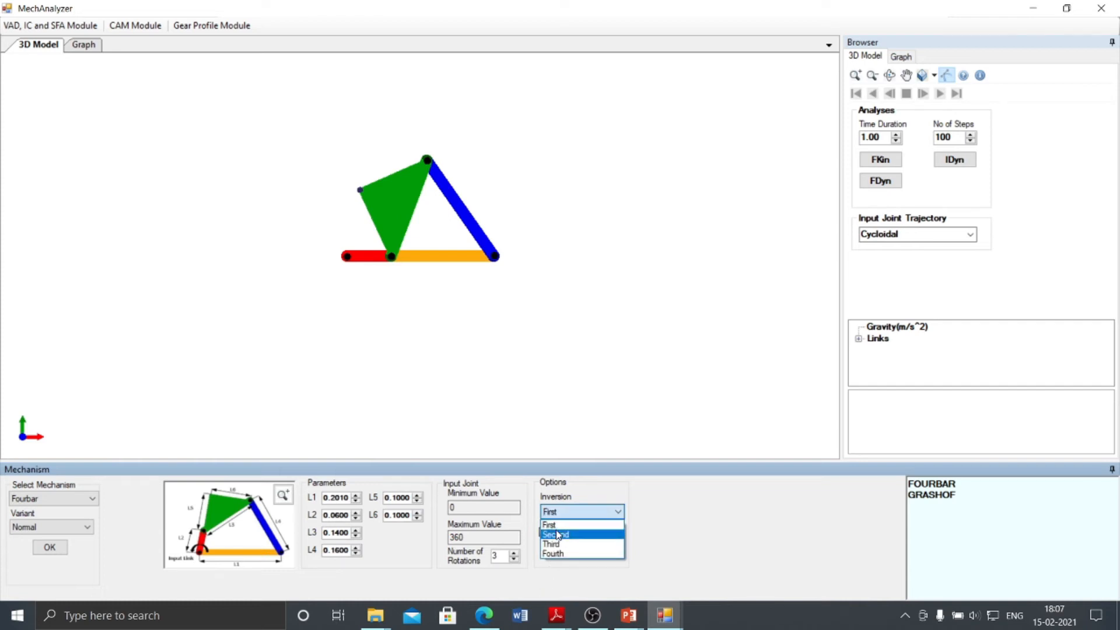
{"action": "left_click", "coordinate": [556, 573]}
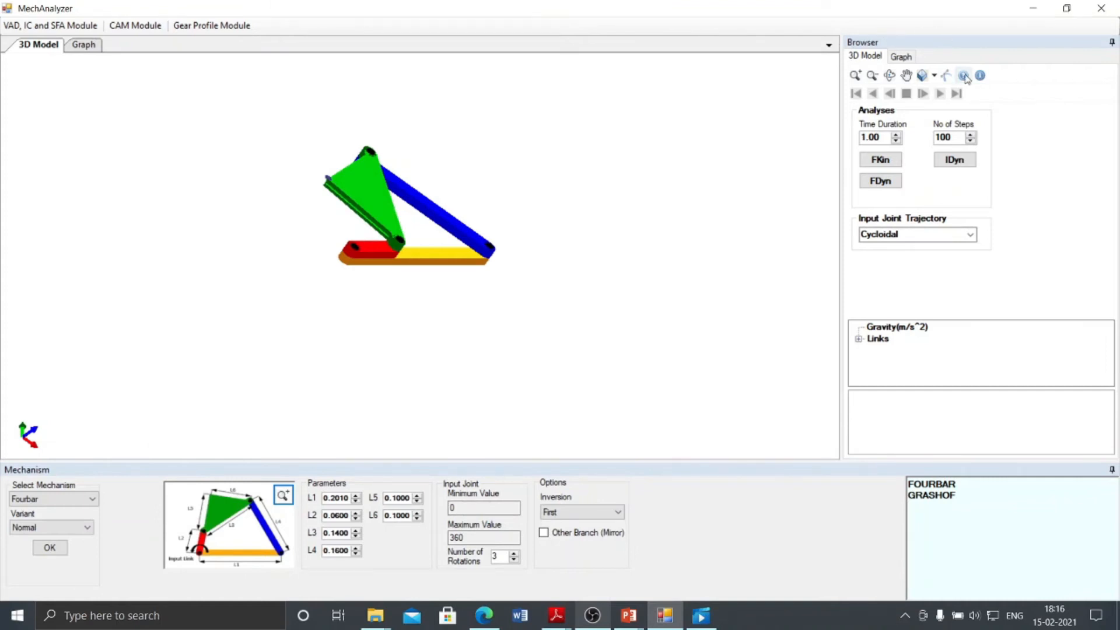
Zoom the fourbar model in and out, rotate it to face forward, and pan it across the 3D view
{"action": "left_click", "coordinate": [856, 81]}
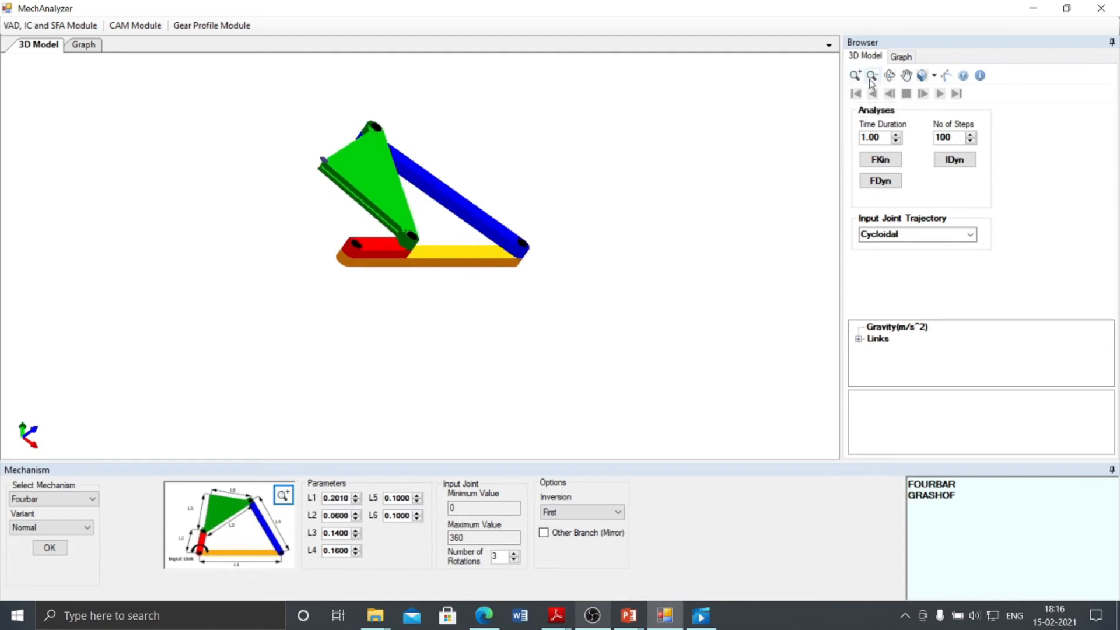
{"action": "left_click", "coordinate": [872, 77]}
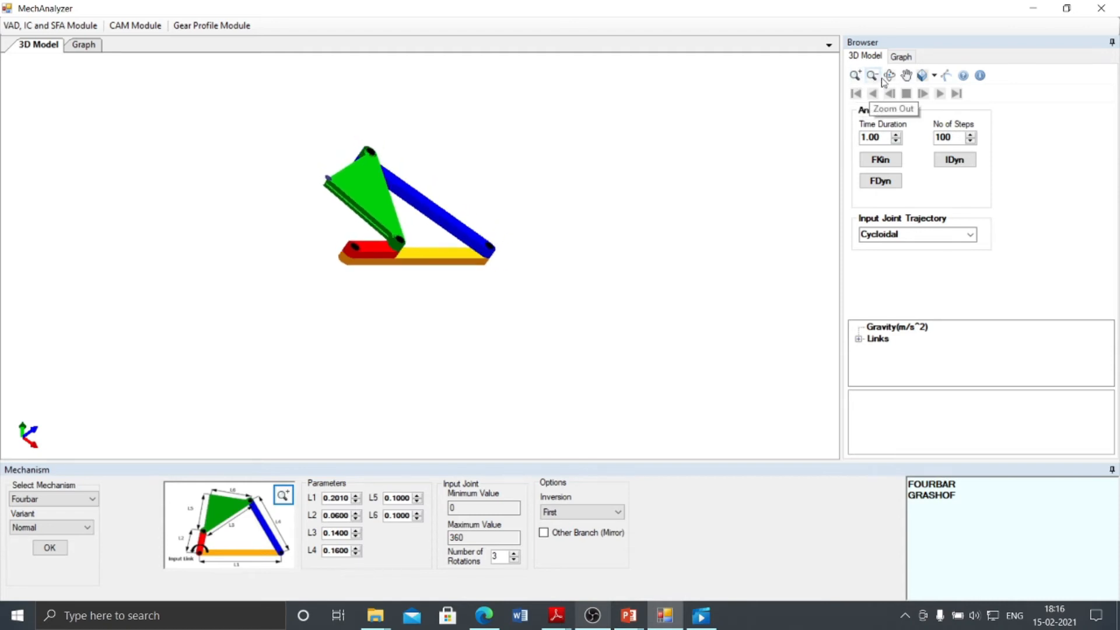
{"action": "middle_click_drag", "start_coordinate": [463, 205], "coordinate": [424, 240]}
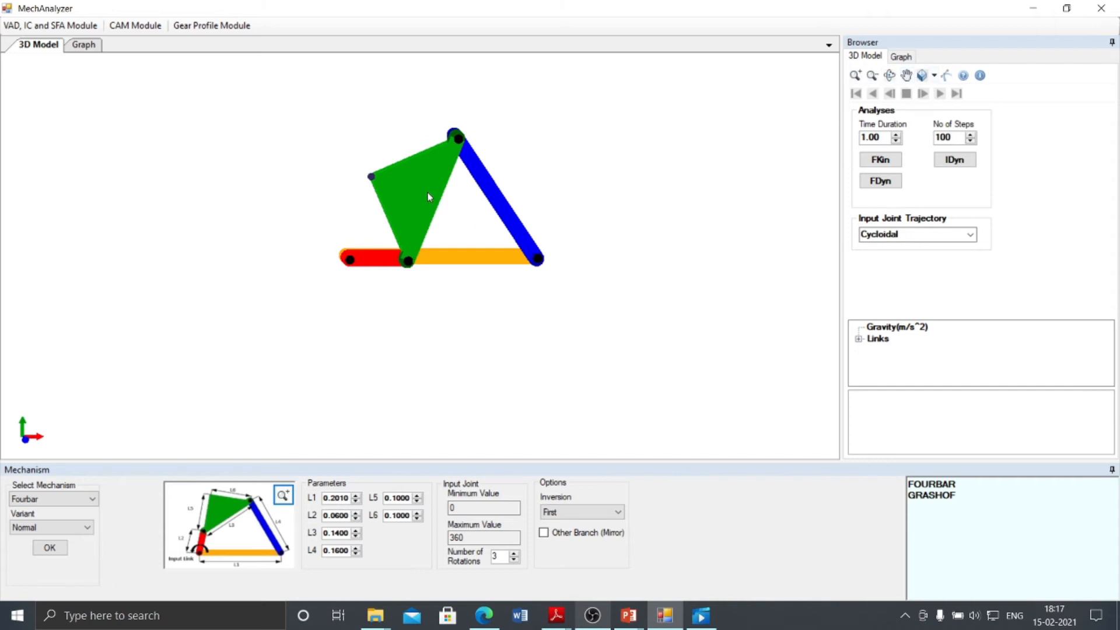
{"action": "left_click", "coordinate": [906, 76]}
{"action": "left_click_drag", "start_coordinate": [431, 197], "coordinate": [576, 215]}
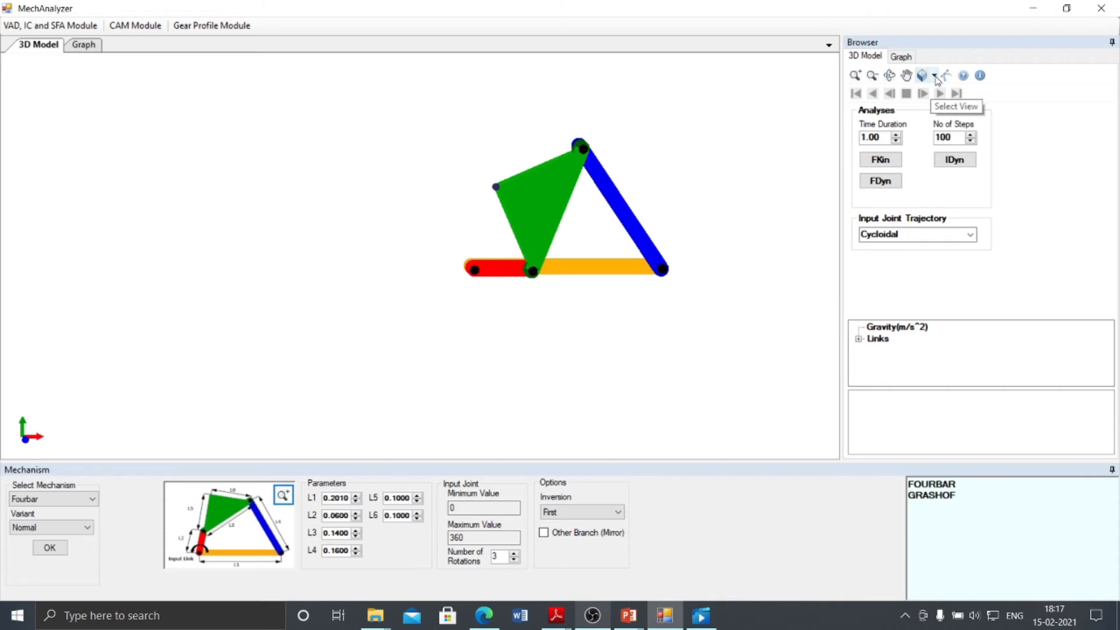
Inspect the fourbar model in the preset Top, Front, Right and Isometric views
{"action": "left_click", "coordinate": [935, 76]}
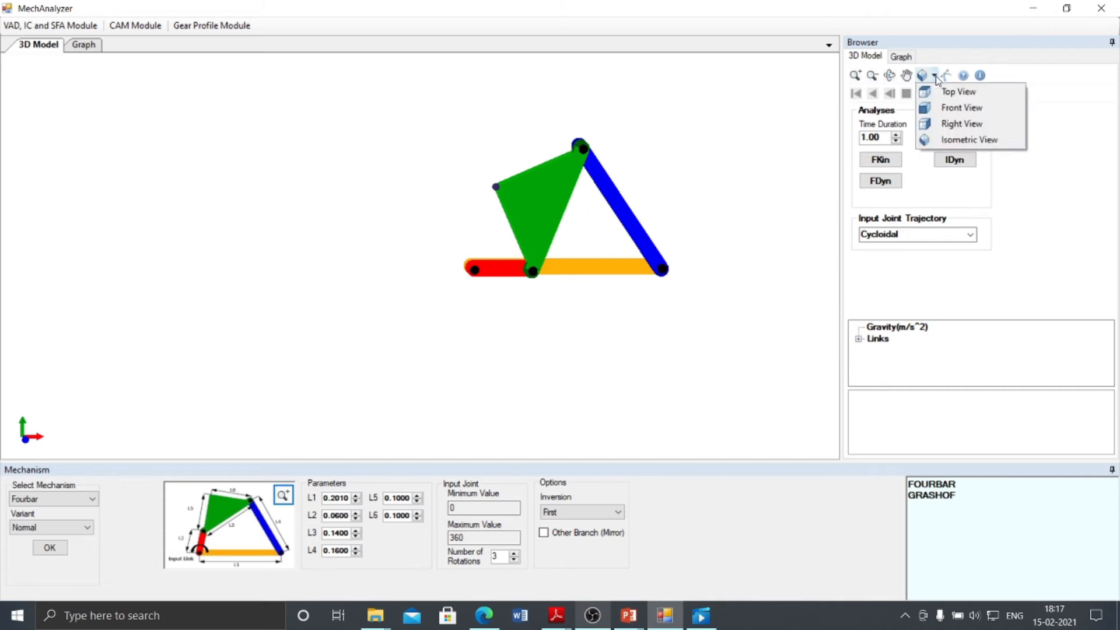
{"action": "left_click", "coordinate": [935, 76]}
{"action": "left_click", "coordinate": [935, 77]}
{"action": "left_click", "coordinate": [940, 93]}
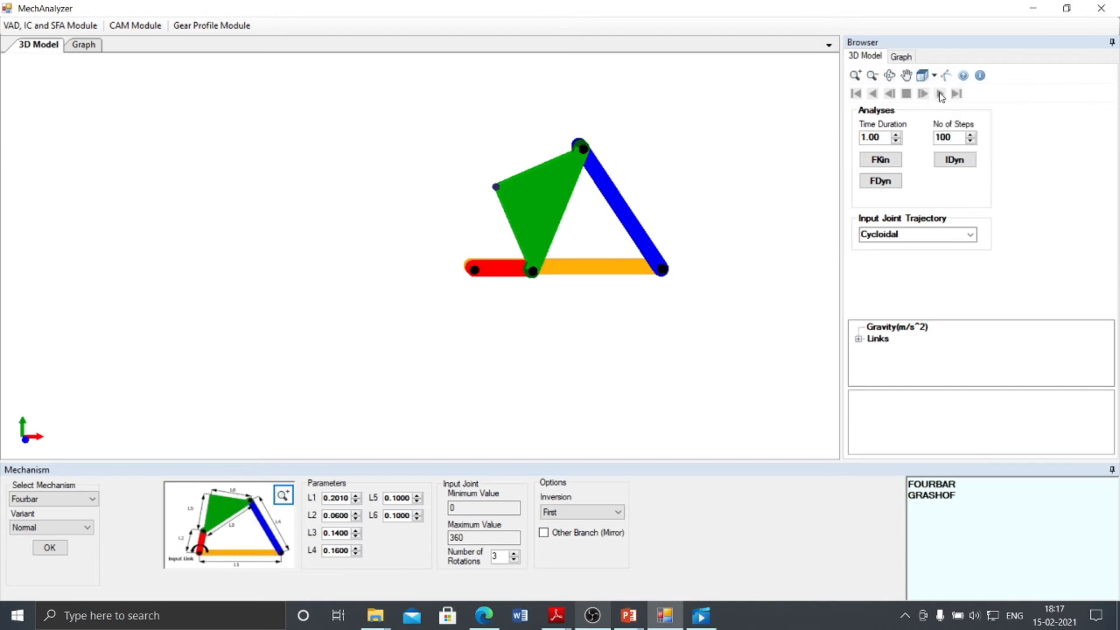
{"action": "left_click", "coordinate": [936, 76]}
{"action": "left_click", "coordinate": [935, 77]}
{"action": "left_click", "coordinate": [936, 76]}
{"action": "left_click", "coordinate": [943, 108]}
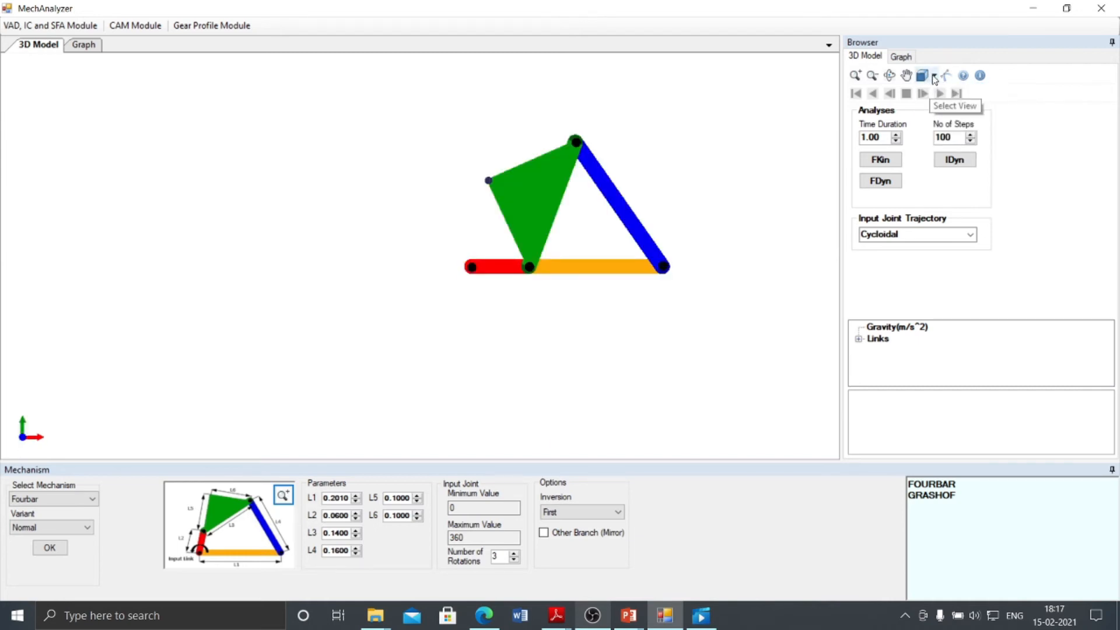
{"action": "left_click", "coordinate": [935, 77]}
{"action": "left_click", "coordinate": [948, 124]}
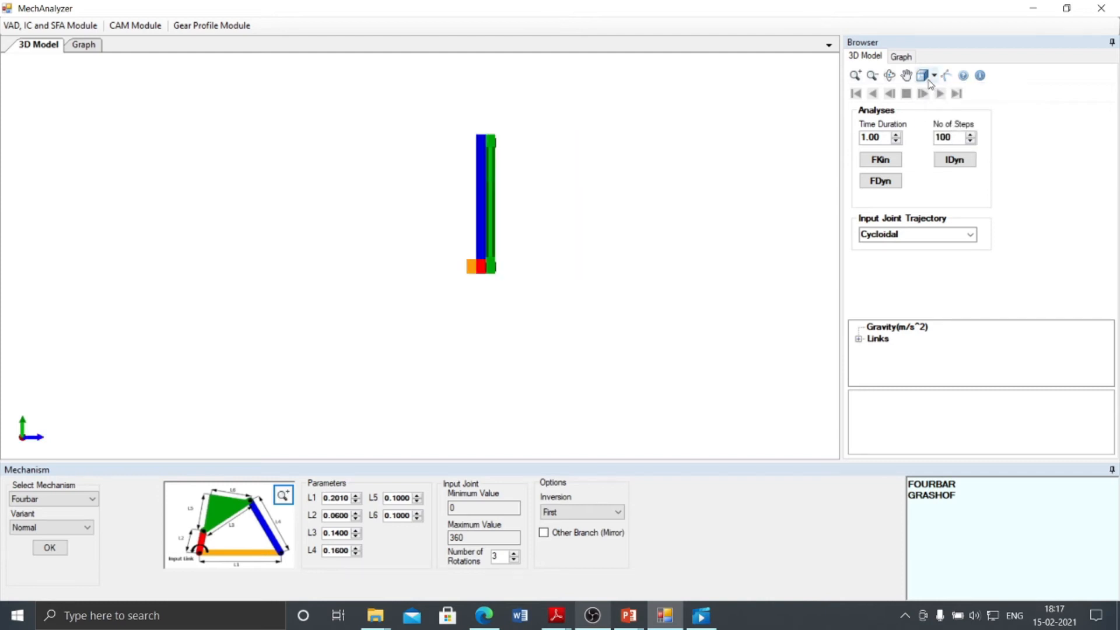
{"action": "left_click", "coordinate": [935, 76]}
{"action": "left_click", "coordinate": [935, 77]}
{"action": "left_click", "coordinate": [935, 76]}
{"action": "left_click", "coordinate": [950, 141]}
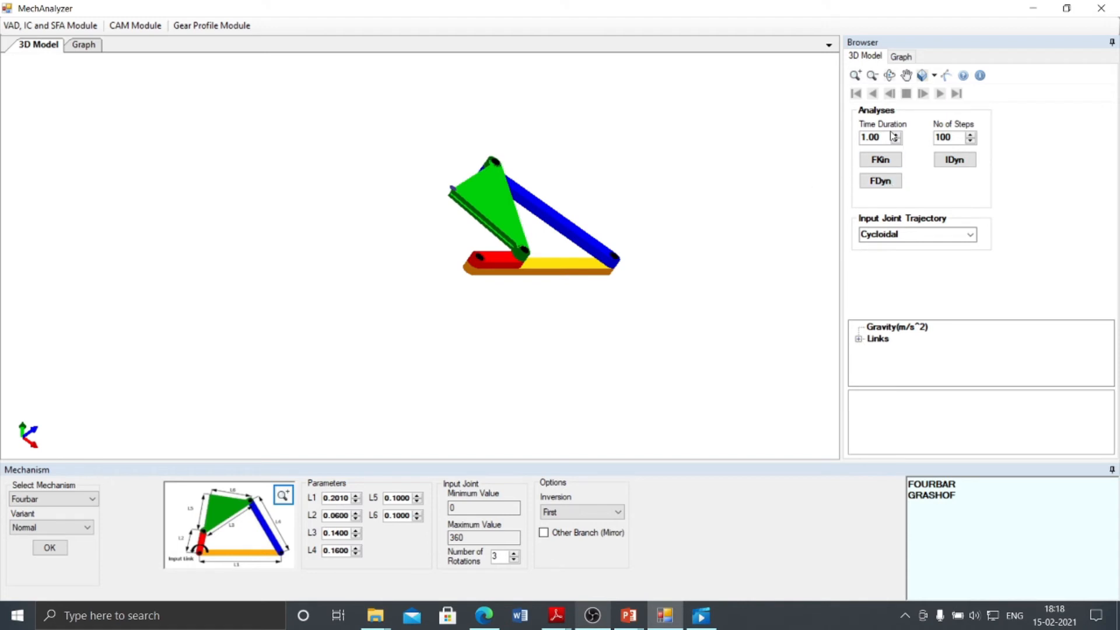
Run the forward kinematics analysis (FKin) of the fourbar mechanism
{"action": "left_click_drag", "start_coordinate": [884, 135], "coordinate": [855, 138]}
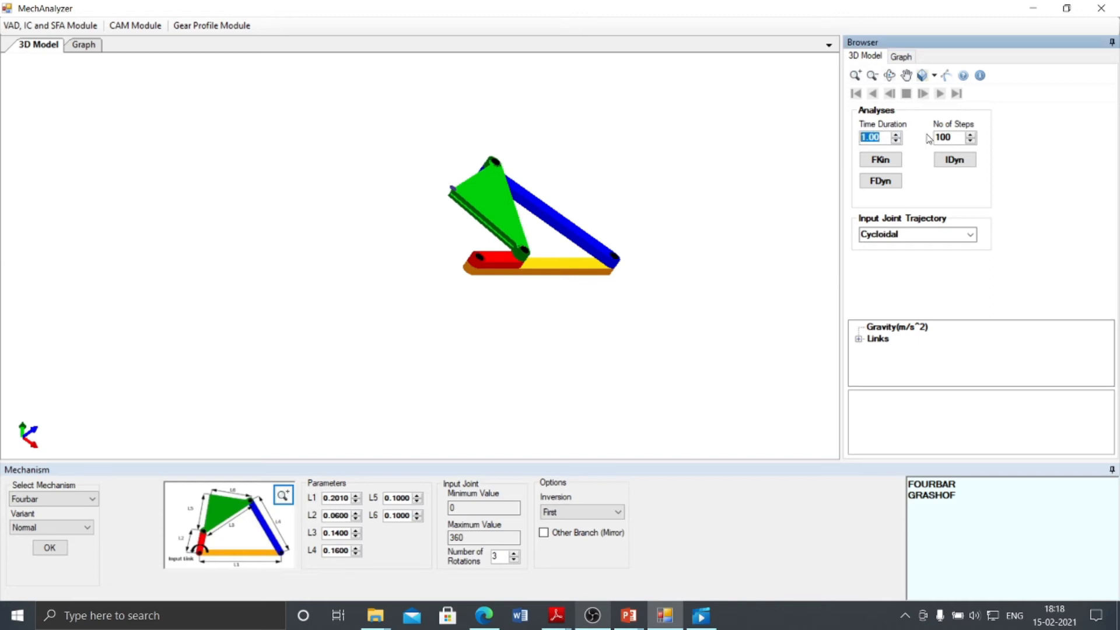
{"action": "left_click", "coordinate": [829, 164]}
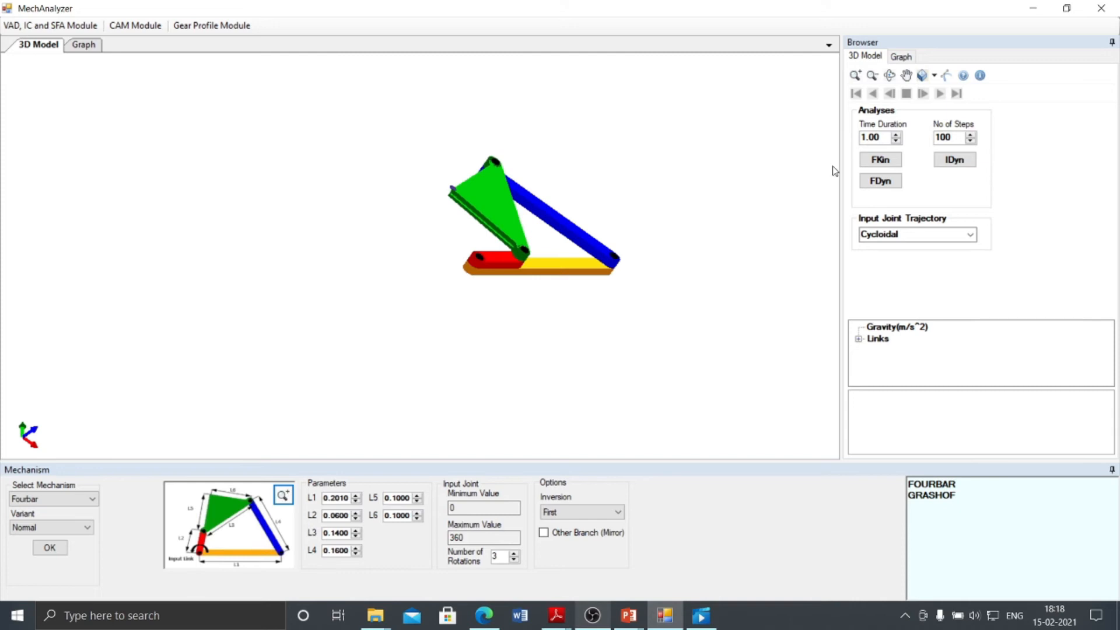
{"action": "left_click", "coordinate": [876, 161]}
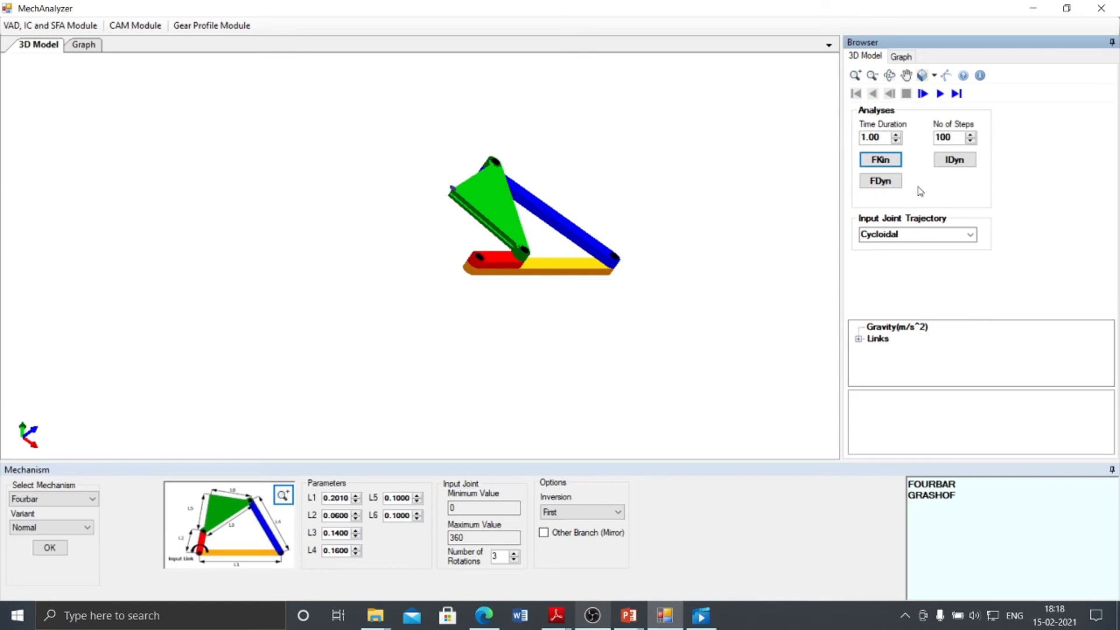
{"action": "left_click", "coordinate": [886, 162]}
Switch to the Front View, enable the coupler point trace, and play the fourbar's motion
{"action": "left_click", "coordinate": [933, 78]}
{"action": "left_click", "coordinate": [928, 107]}
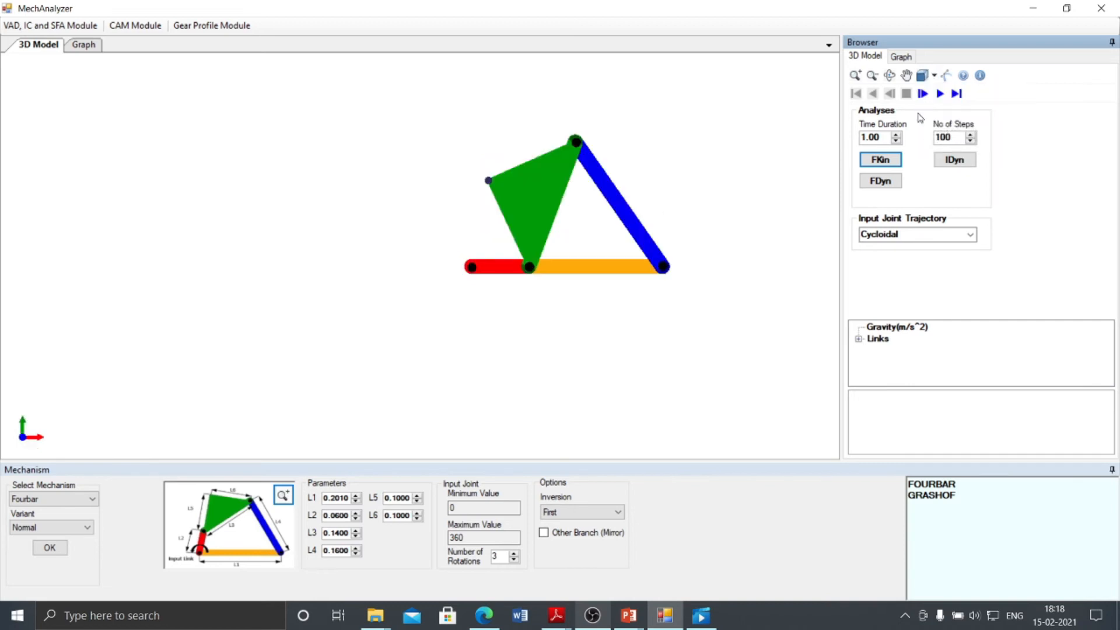
{"action": "left_click", "coordinate": [946, 76]}
{"action": "left_click", "coordinate": [940, 94]}
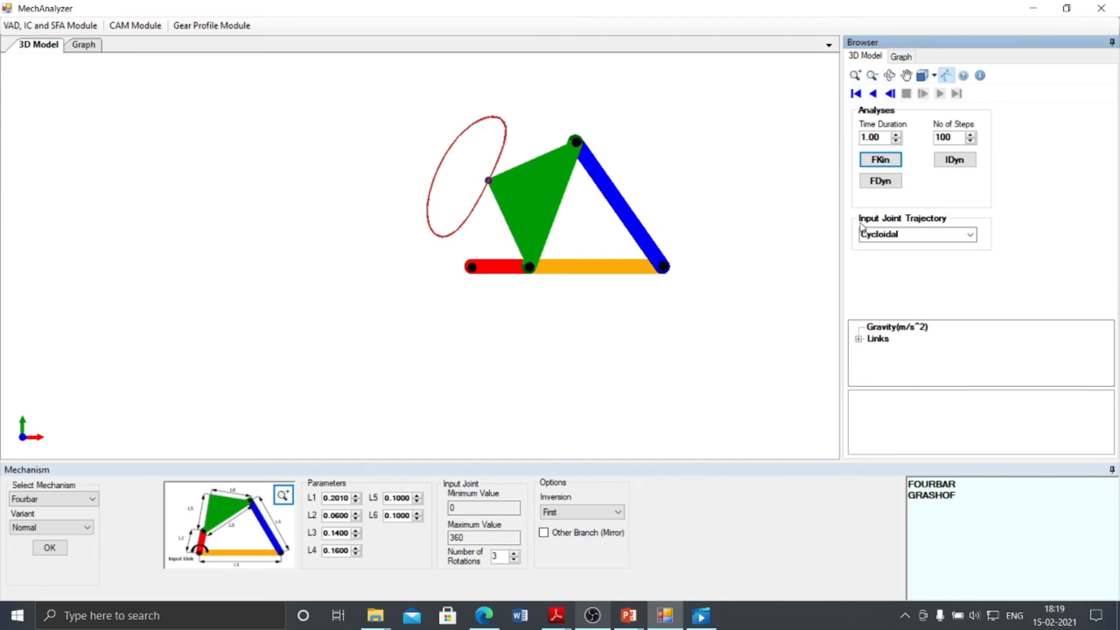
Plot the joint position, velocity and acceleration curves of Joint 1 on the graph
{"action": "left_click", "coordinate": [901, 58]}
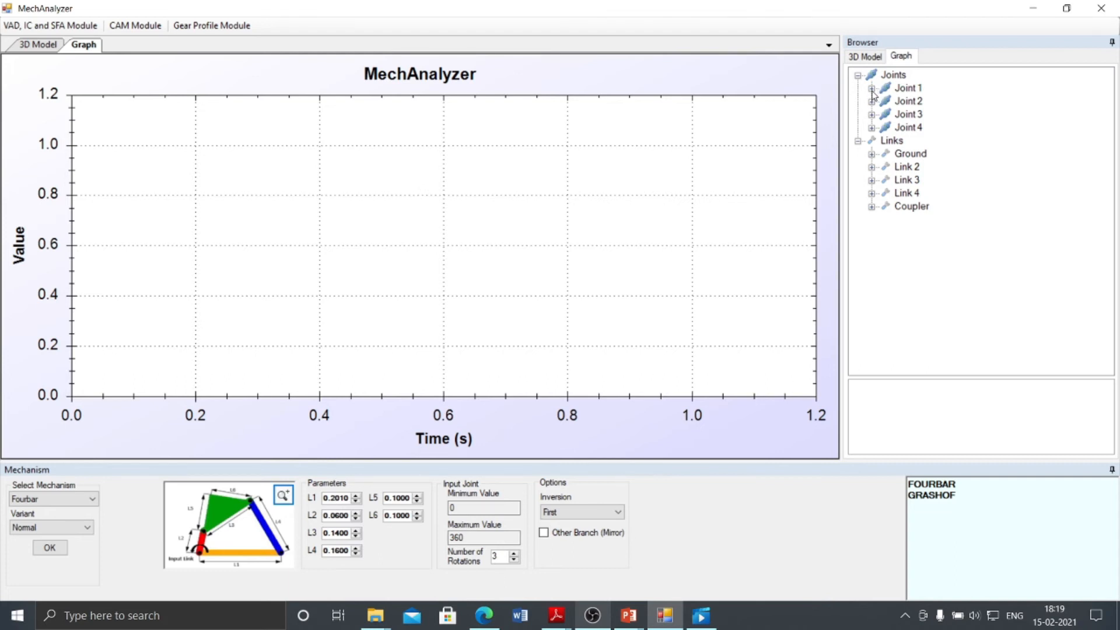
{"action": "left_click", "coordinate": [871, 89]}
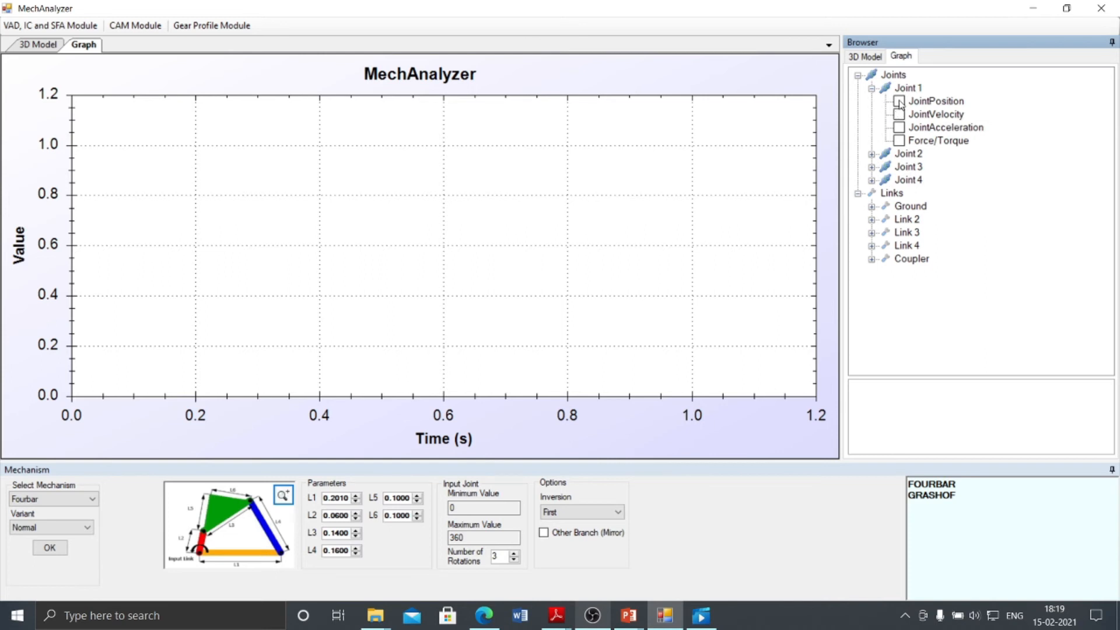
{"action": "left_click", "coordinate": [899, 102]}
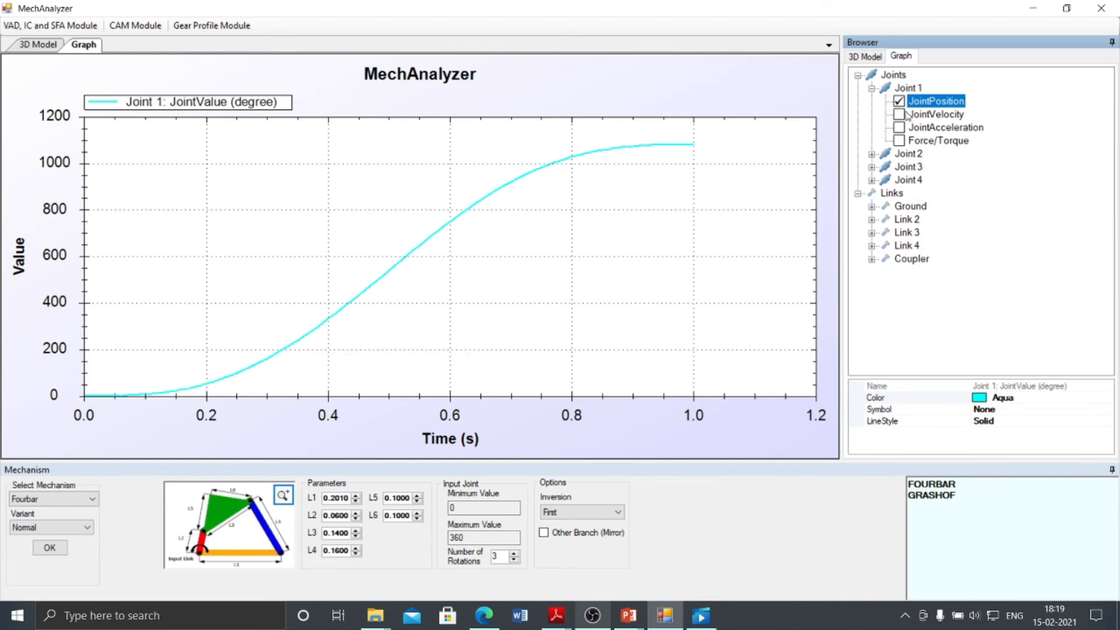
{"action": "left_click", "coordinate": [899, 114]}
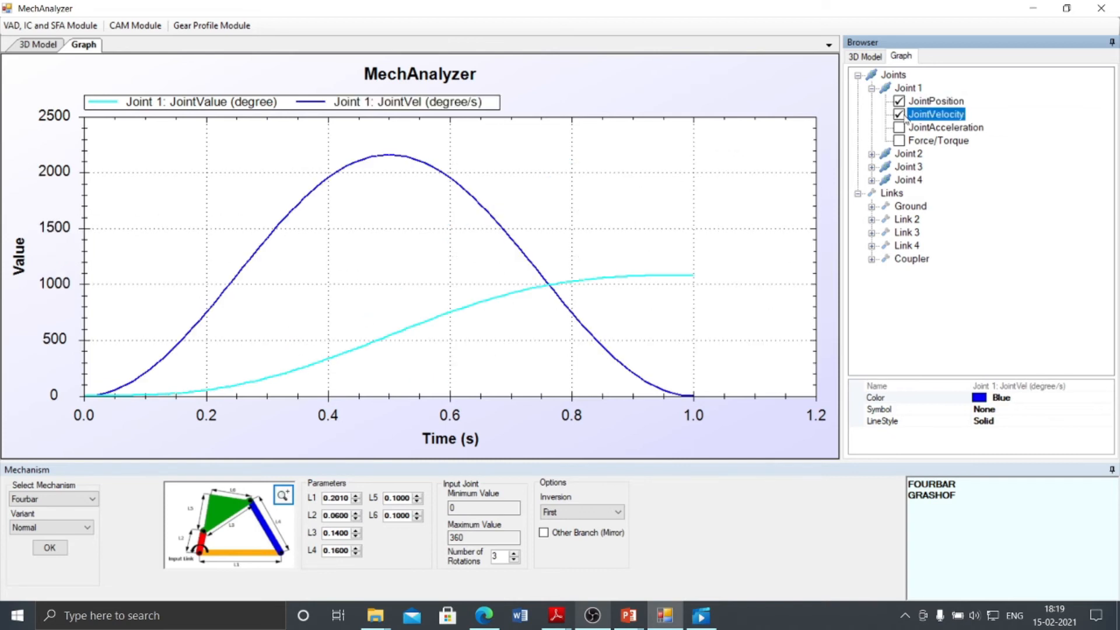
{"action": "left_click", "coordinate": [899, 128]}
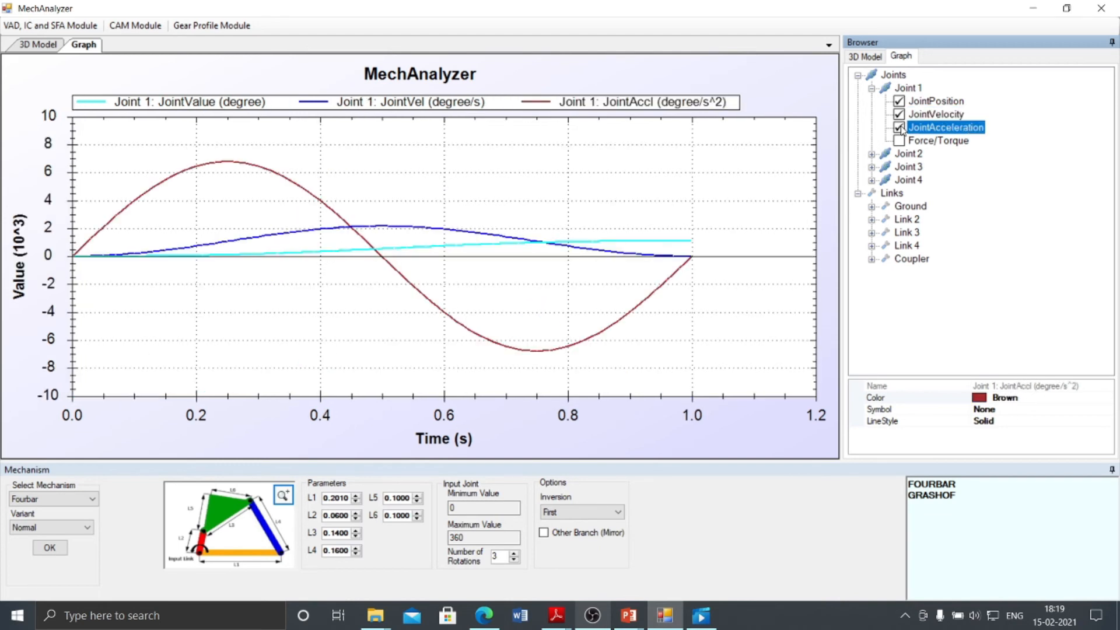
Add Joint 2's position, velocity and acceleration curves to the graph
{"action": "left_click", "coordinate": [872, 154]}
{"action": "left_click", "coordinate": [899, 167]}
{"action": "left_click", "coordinate": [899, 181]}
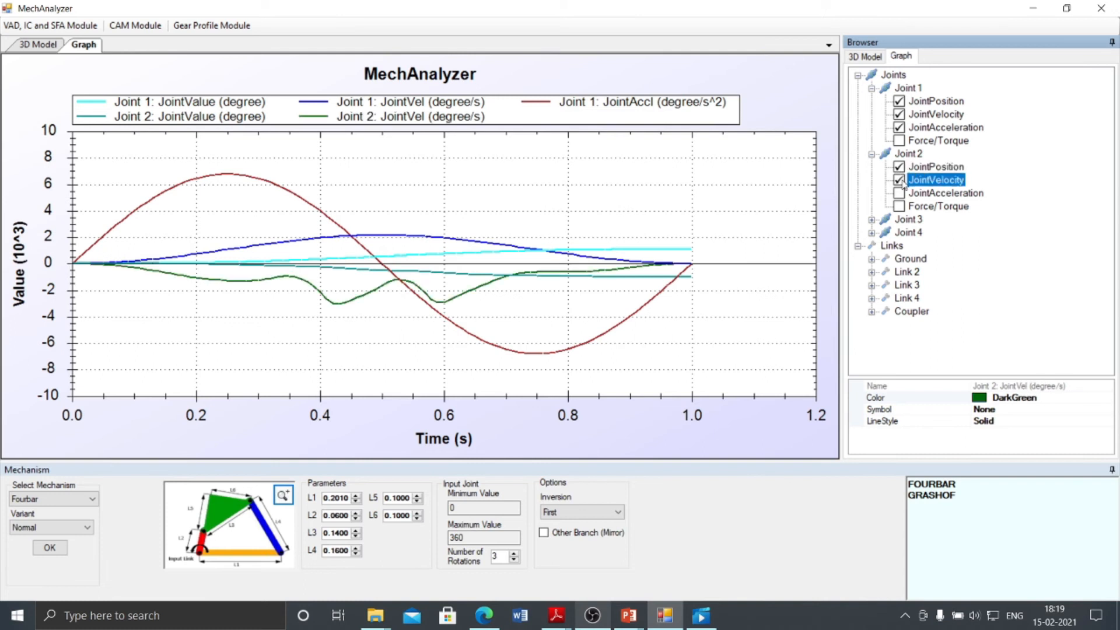
{"action": "left_click", "coordinate": [899, 193]}
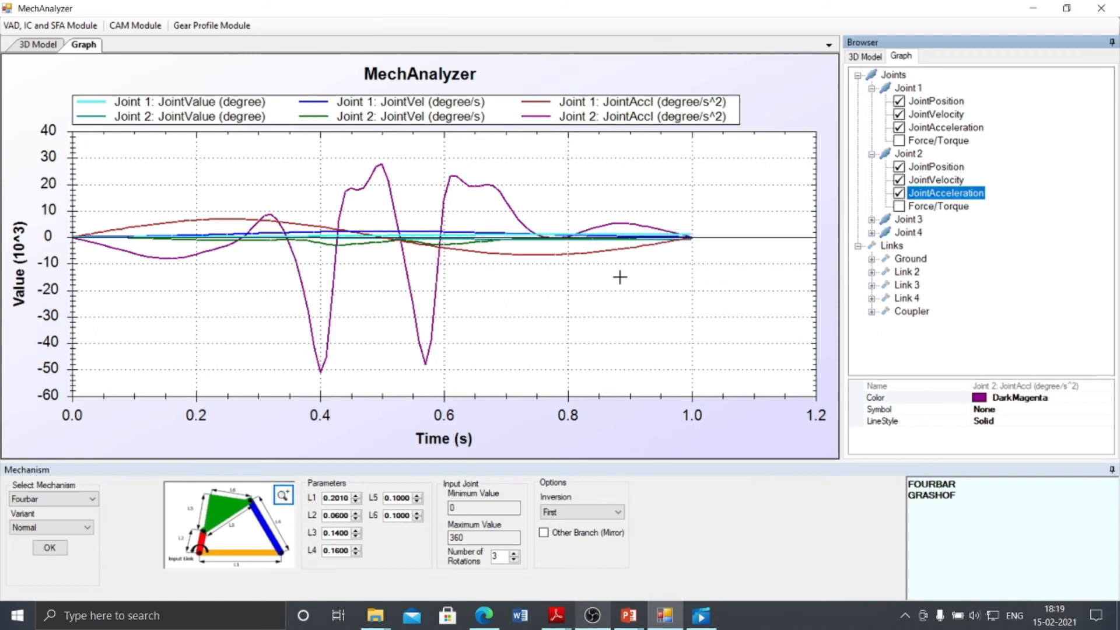
Return to the 3D model, load the Normal variant of the SliderCrank mechanism, and view its enlarged schematic
{"action": "left_click", "coordinate": [41, 45]}
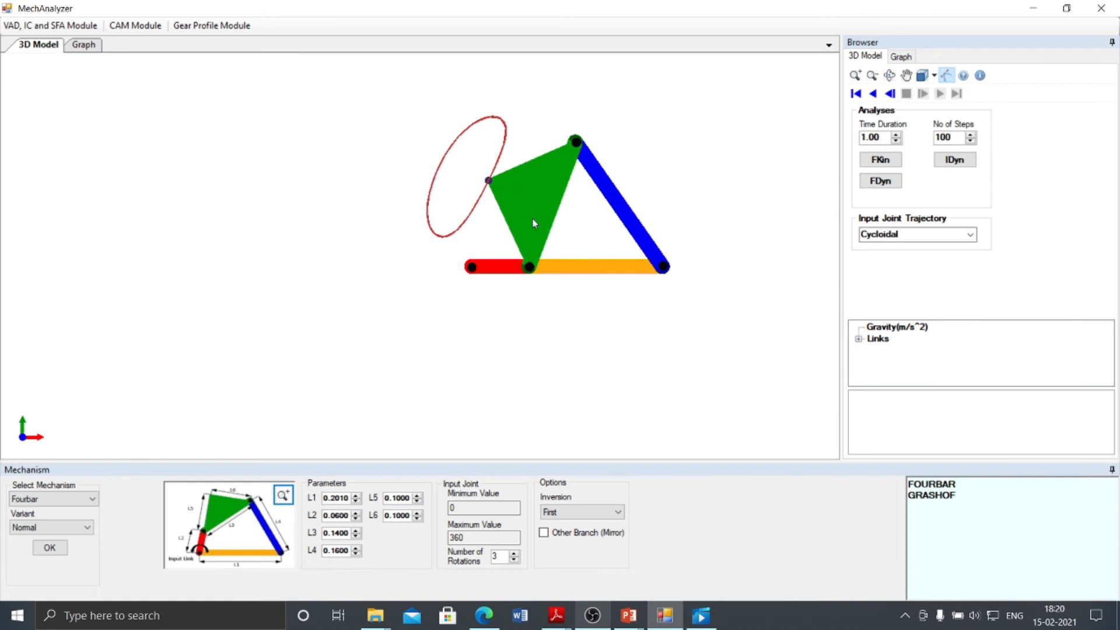
{"action": "left_click", "coordinate": [57, 503]}
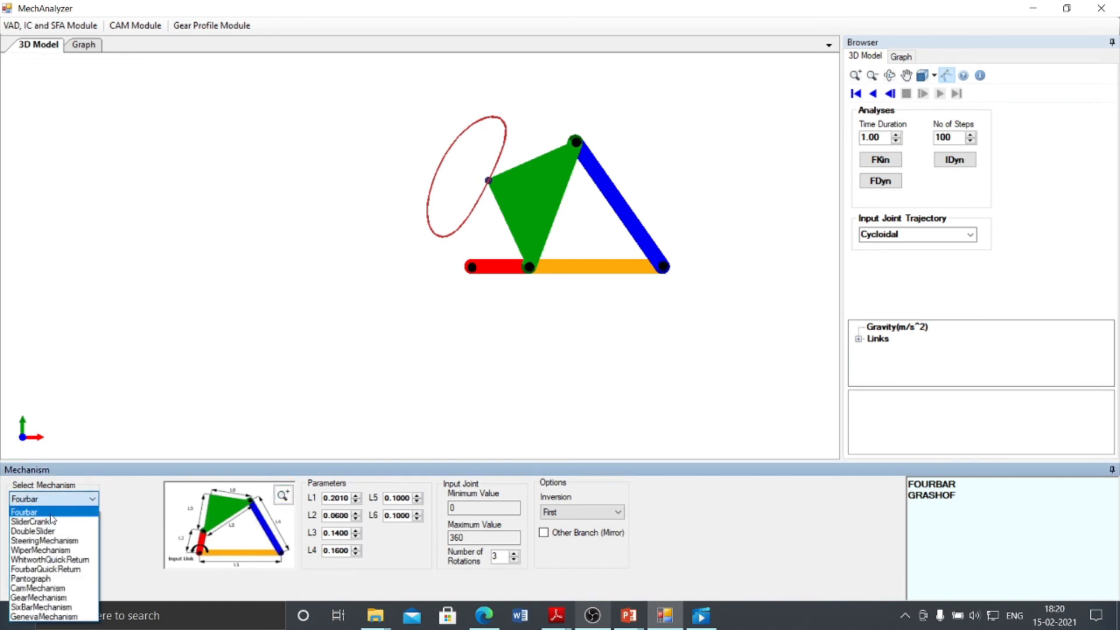
{"action": "left_click", "coordinate": [49, 522]}
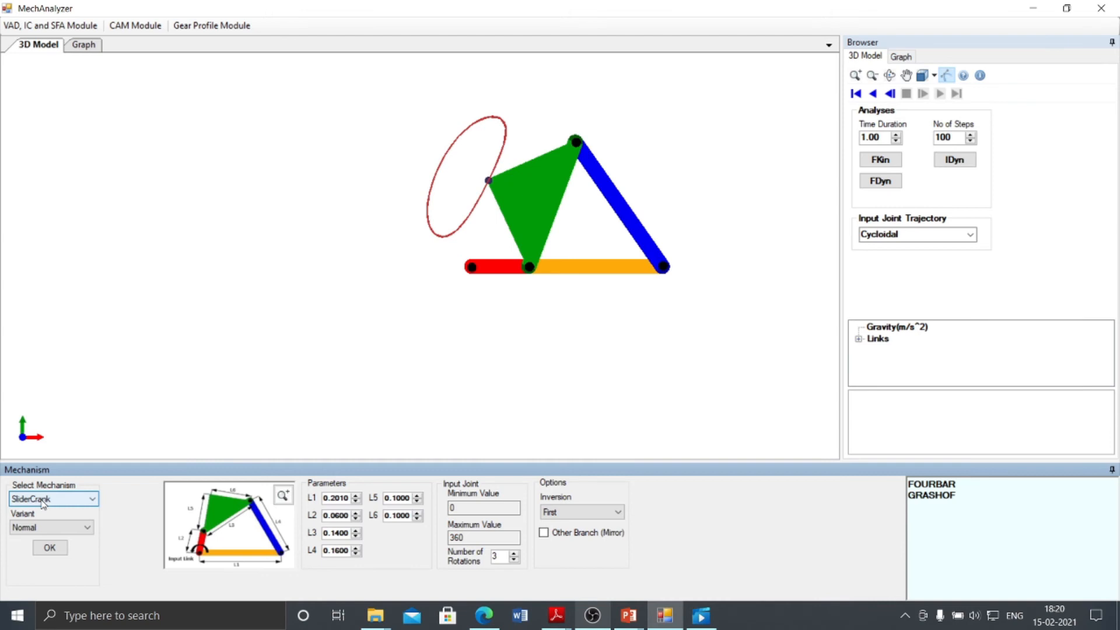
{"action": "left_click", "coordinate": [51, 550]}
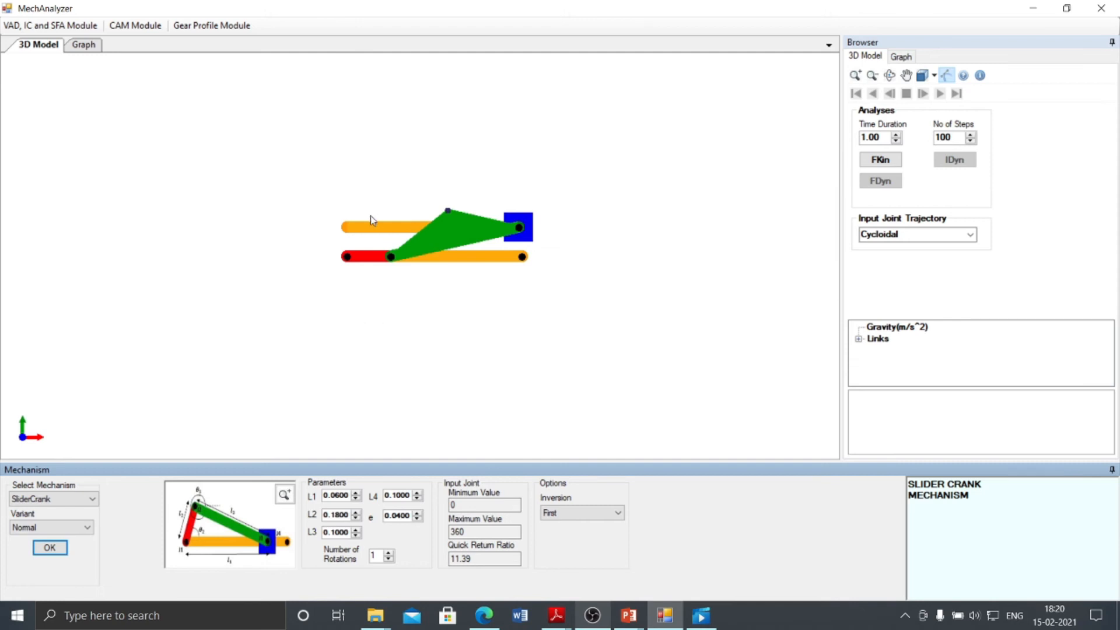
{"action": "left_click", "coordinate": [284, 495]}
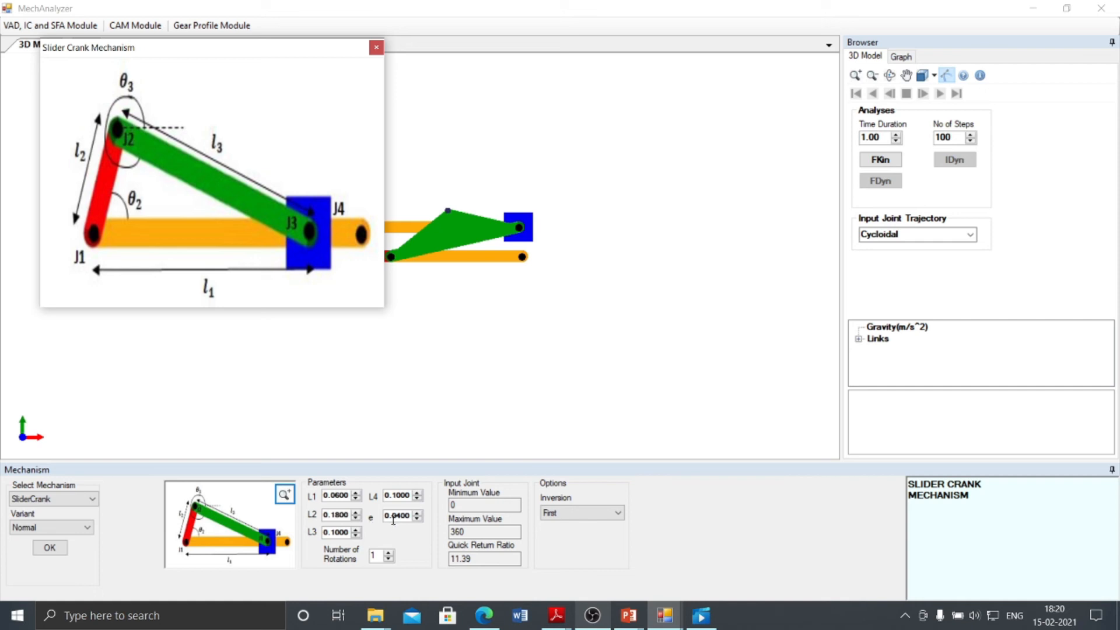
{"action": "left_click", "coordinate": [376, 48]}
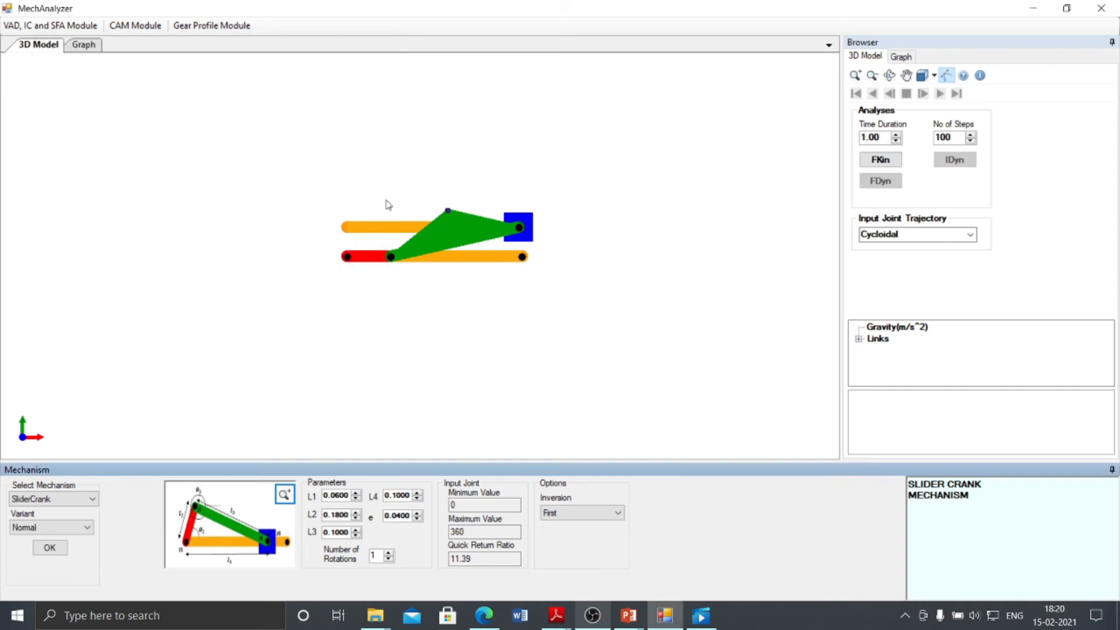
Set the slider-crank's offset e to 0 with the First inversion kept, and play its forward kinematics (FKin) motion
{"action": "double_click", "coordinate": [398, 516]}
{"action": "type", "text": "0"}
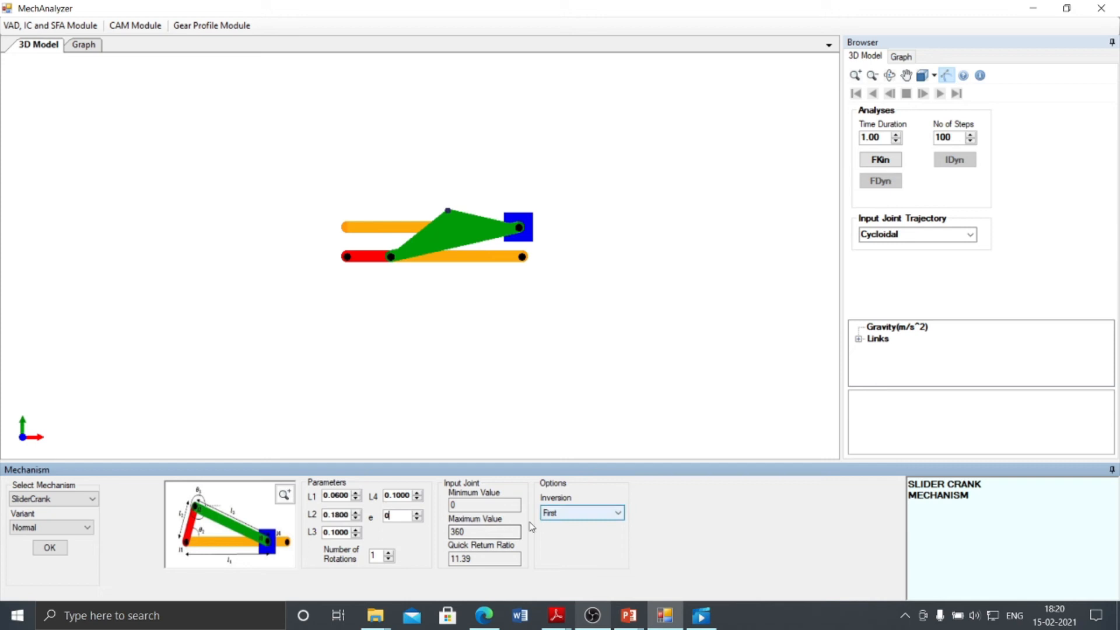
{"action": "left_click", "coordinate": [569, 519]}
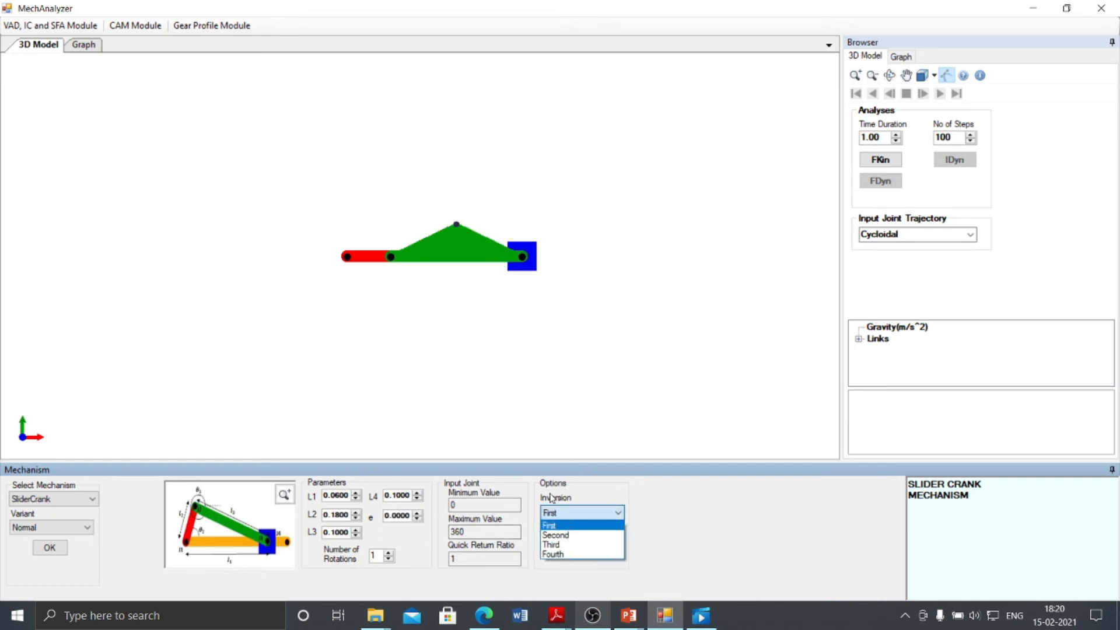
{"action": "left_click", "coordinate": [600, 493]}
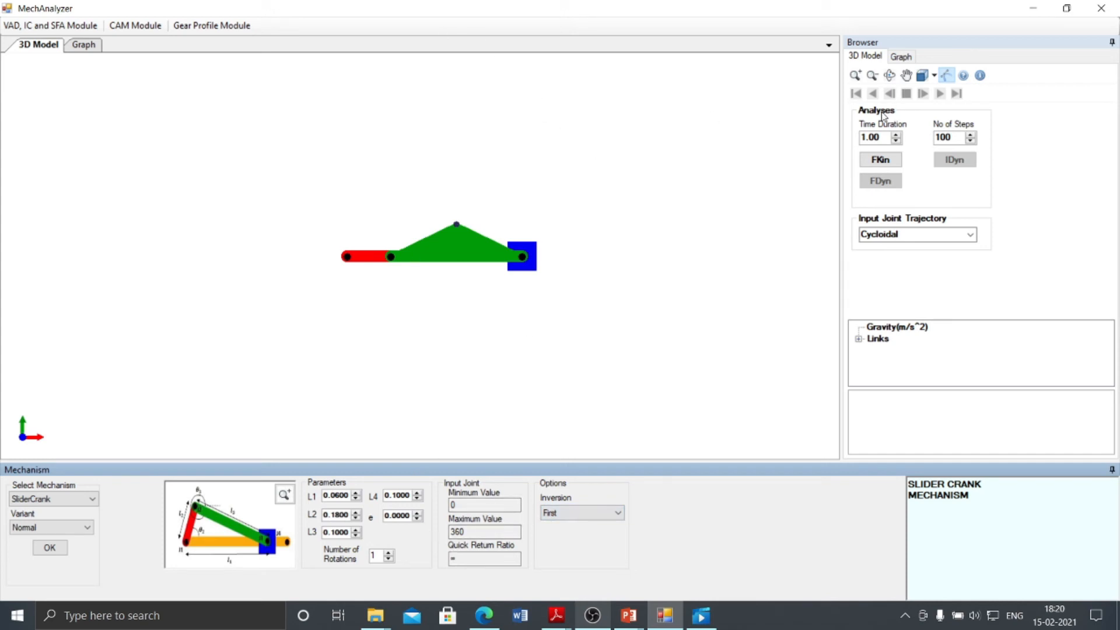
{"action": "left_click", "coordinate": [884, 162]}
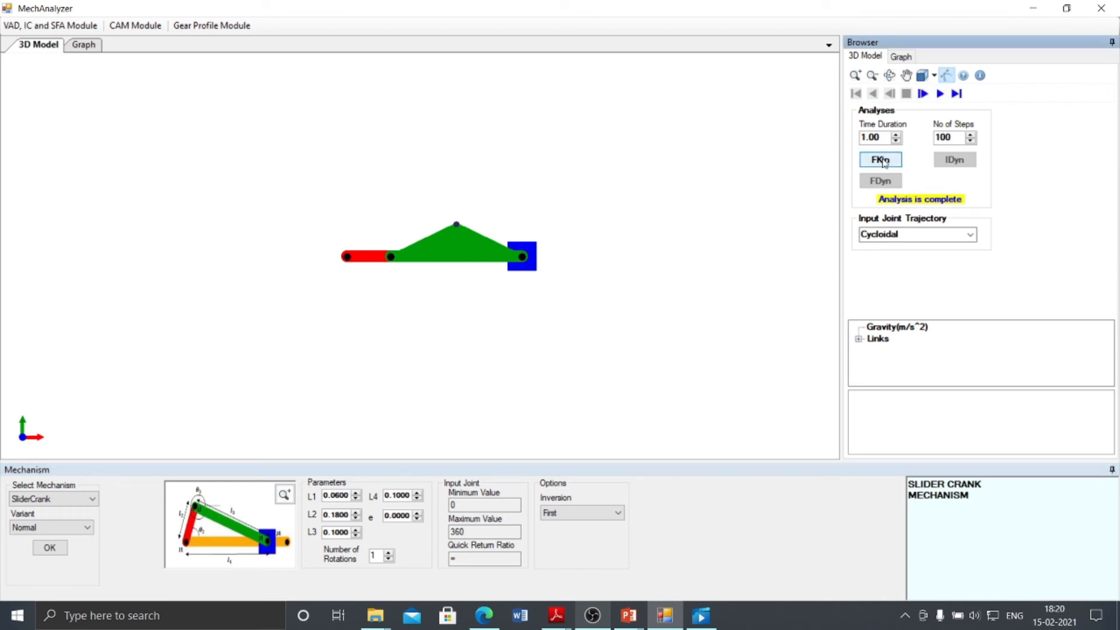
{"action": "left_click", "coordinate": [943, 95]}
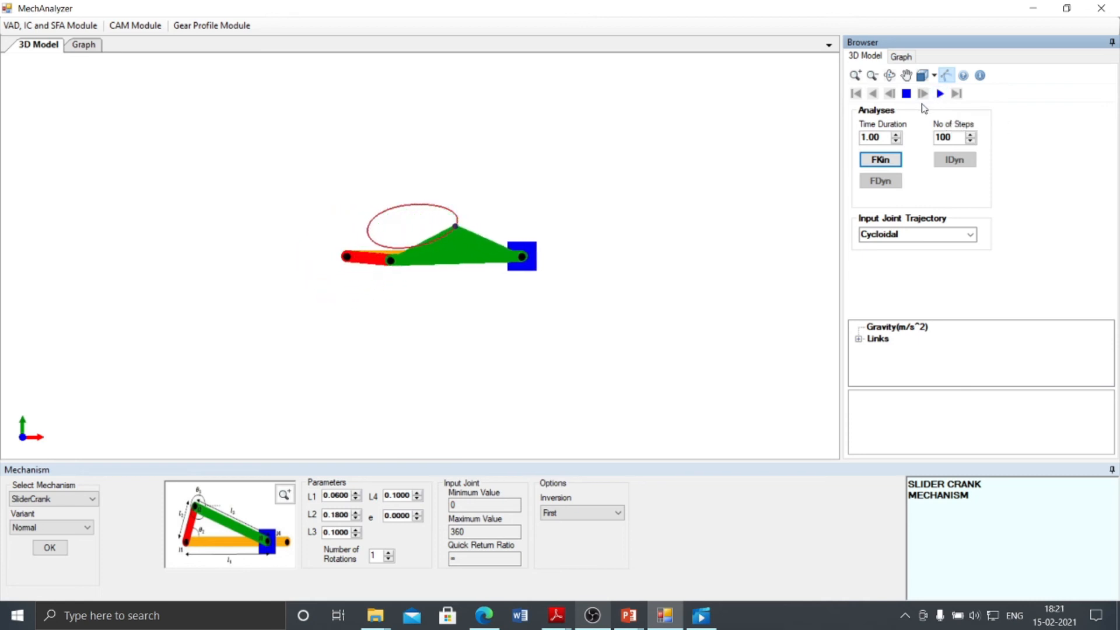
Set the slider-crank's number of rotations to 2, rerun FKin and play the motion
{"action": "left_click", "coordinate": [388, 553]}
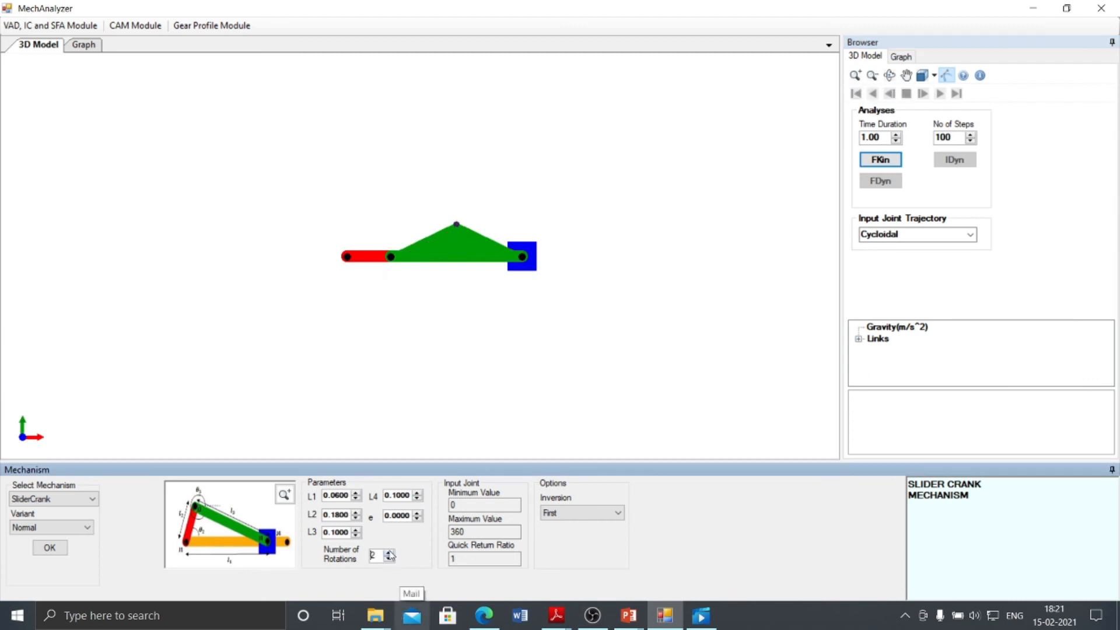
{"action": "left_click", "coordinate": [880, 162]}
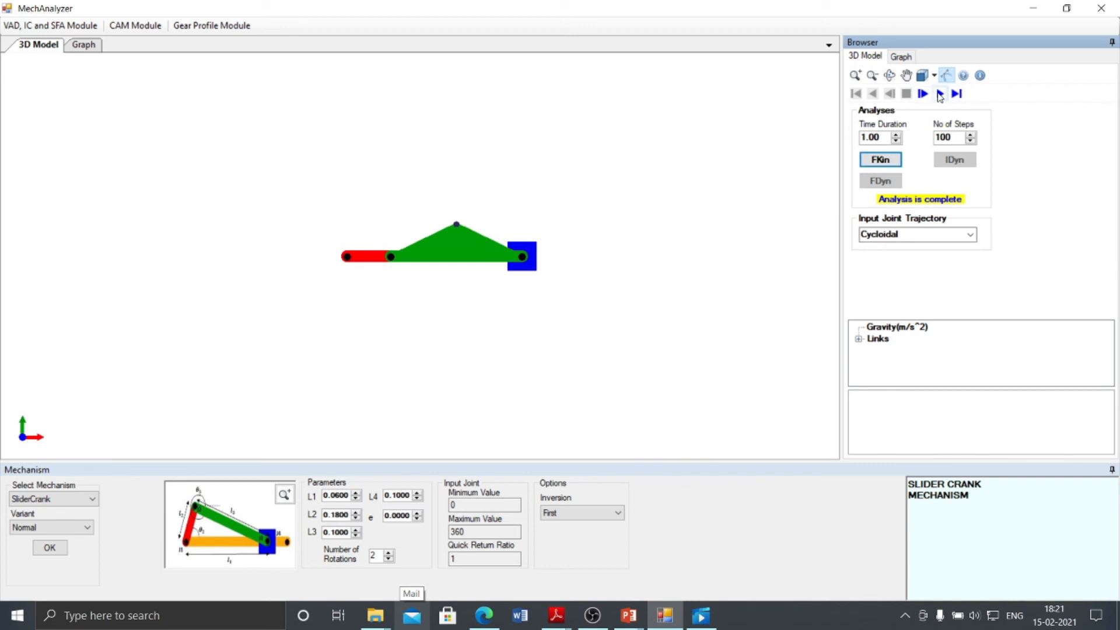
{"action": "left_click", "coordinate": [940, 94]}
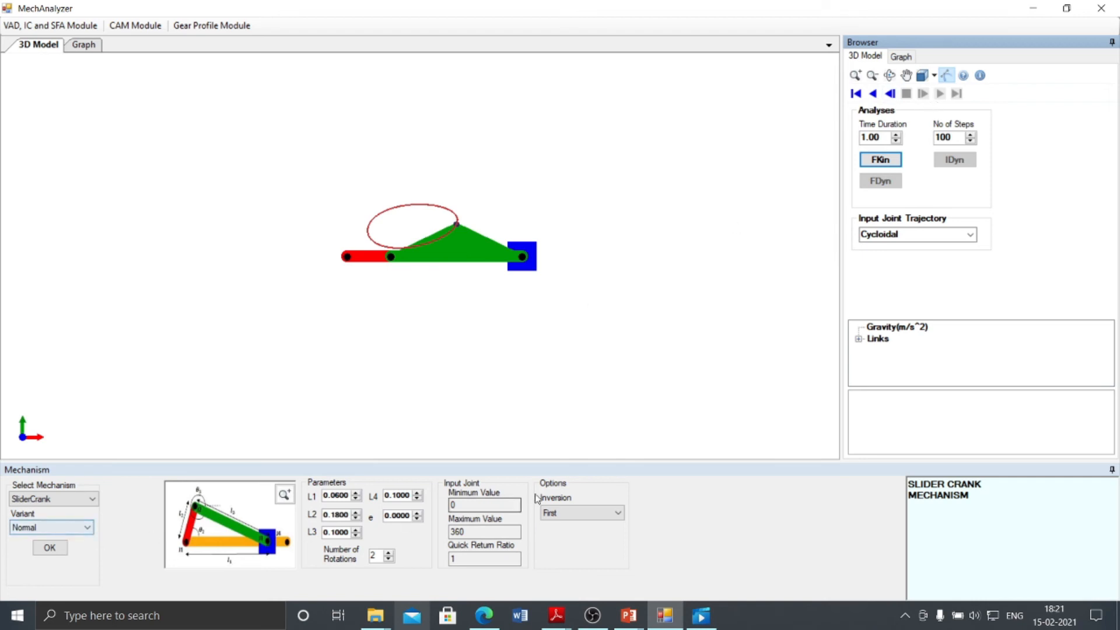
Change the slider-crank to the Second inversion and play its forward kinematics motion
{"action": "left_click", "coordinate": [560, 513]}
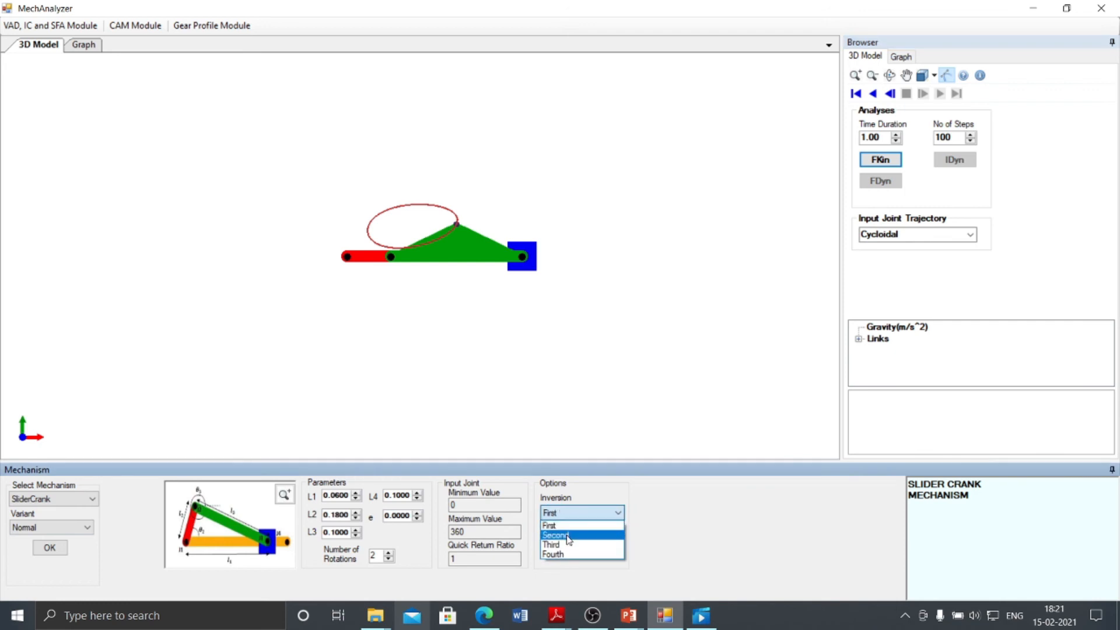
{"action": "left_click", "coordinate": [566, 535]}
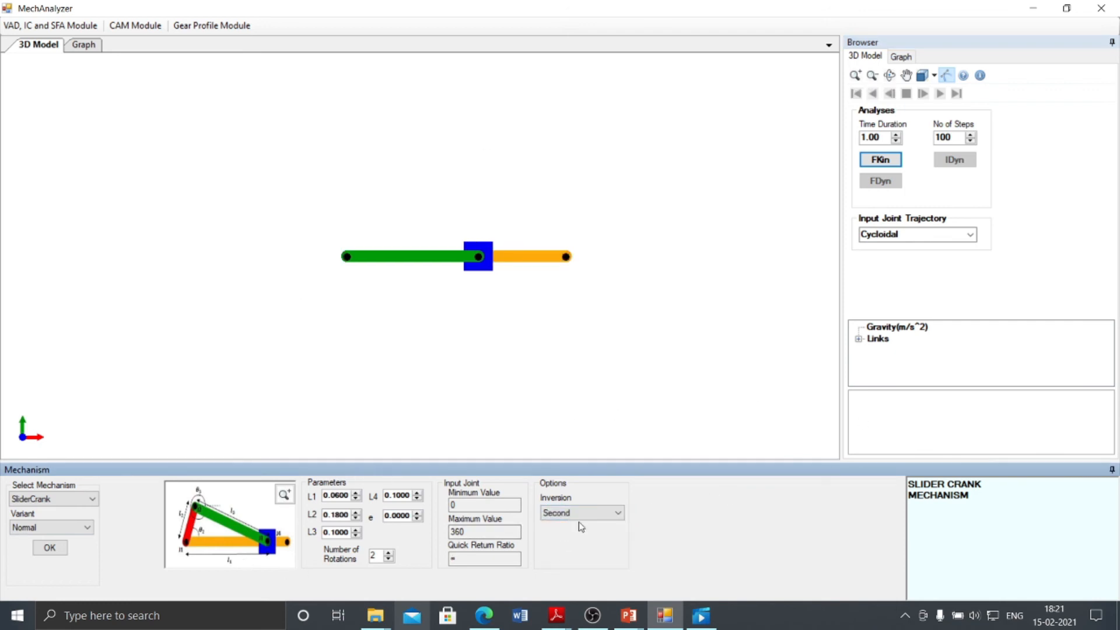
{"action": "left_click", "coordinate": [881, 160]}
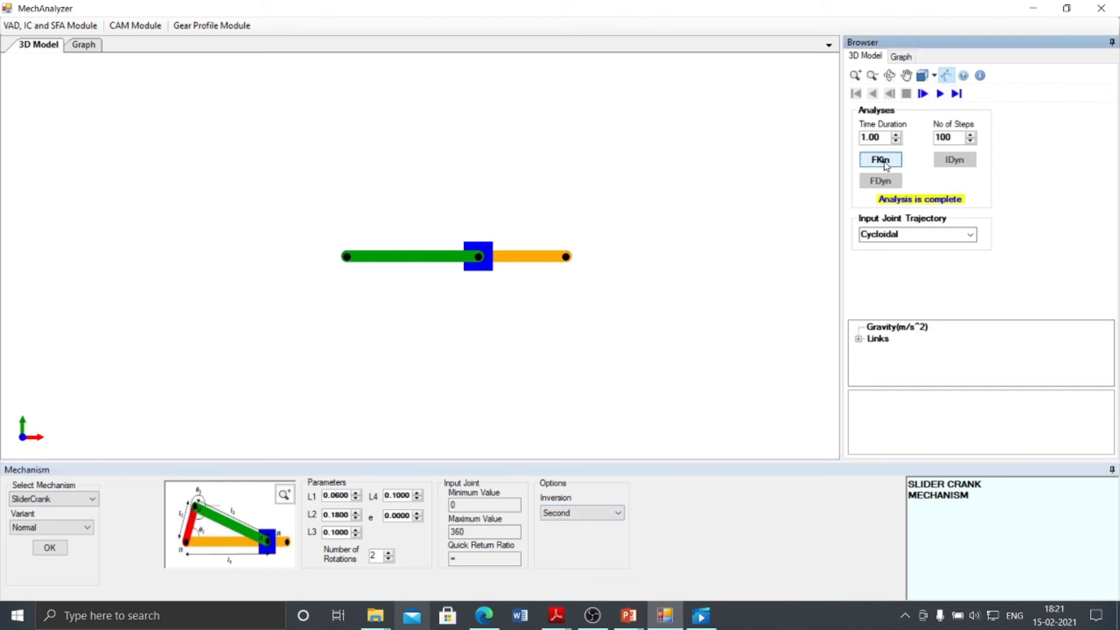
{"action": "left_click", "coordinate": [940, 94]}
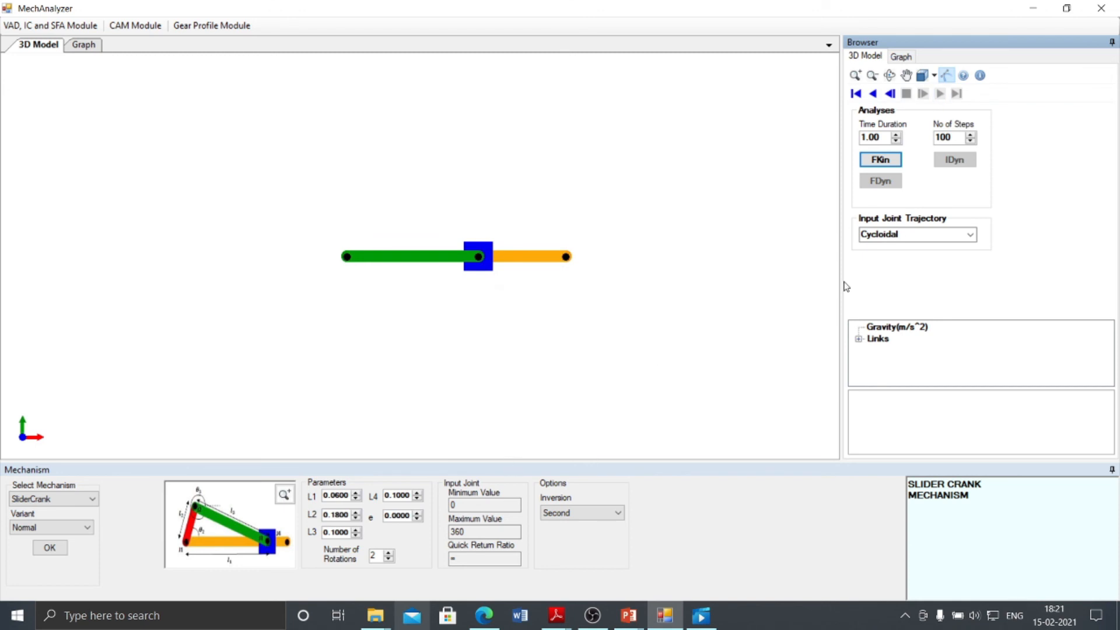
Change the slider-crank to the Third inversion and play its forward kinematics motion
{"action": "left_click", "coordinate": [569, 511]}
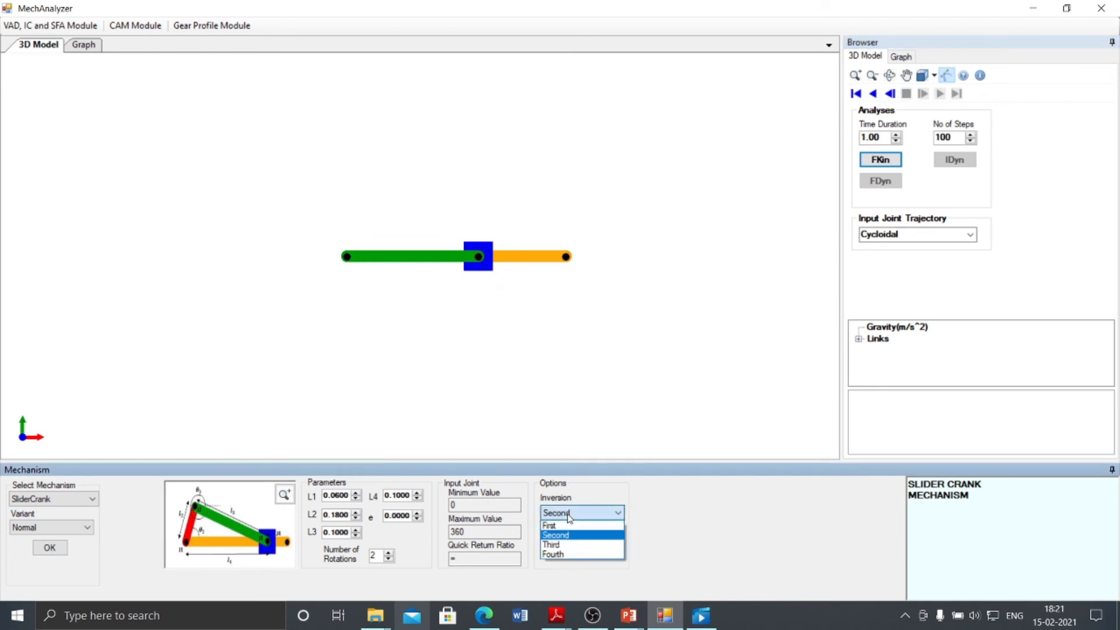
{"action": "left_click", "coordinate": [551, 545]}
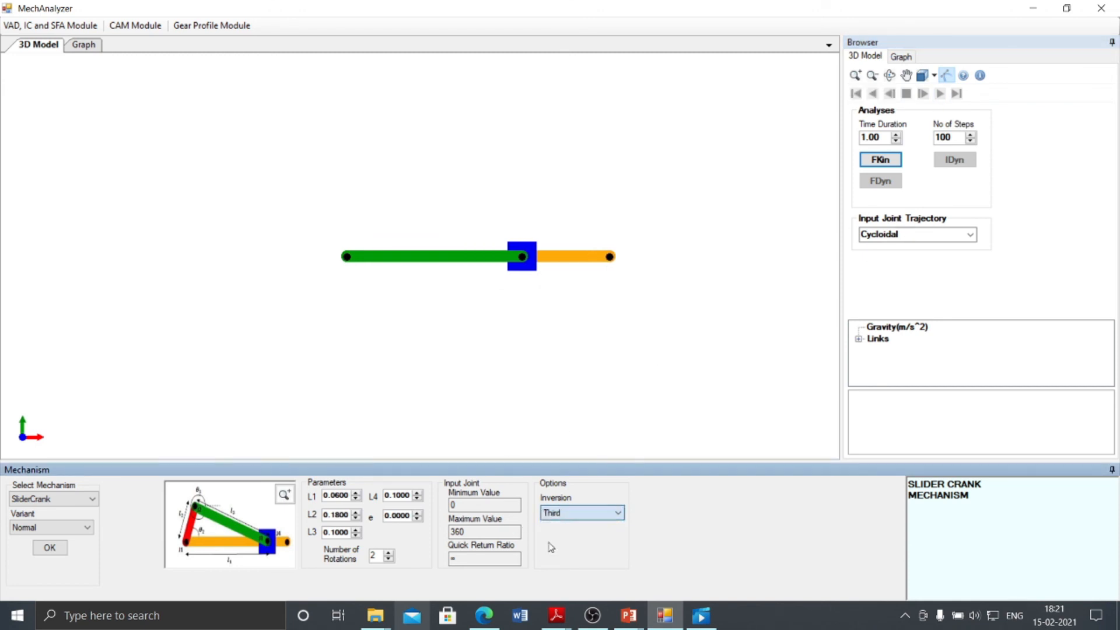
{"action": "left_click", "coordinate": [880, 163]}
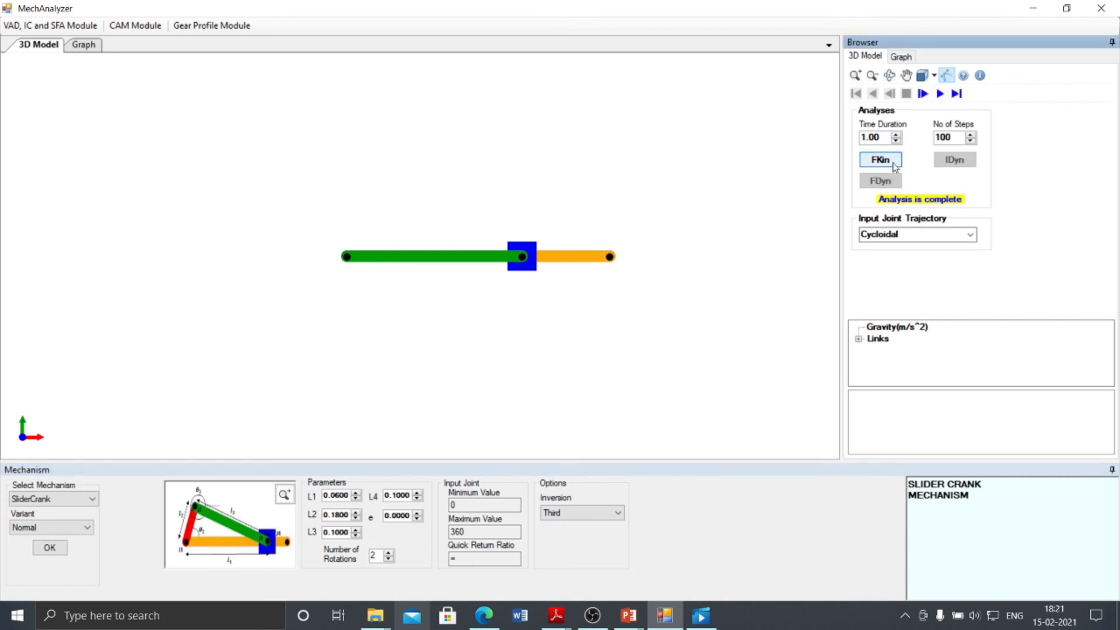
{"action": "left_click", "coordinate": [940, 94]}
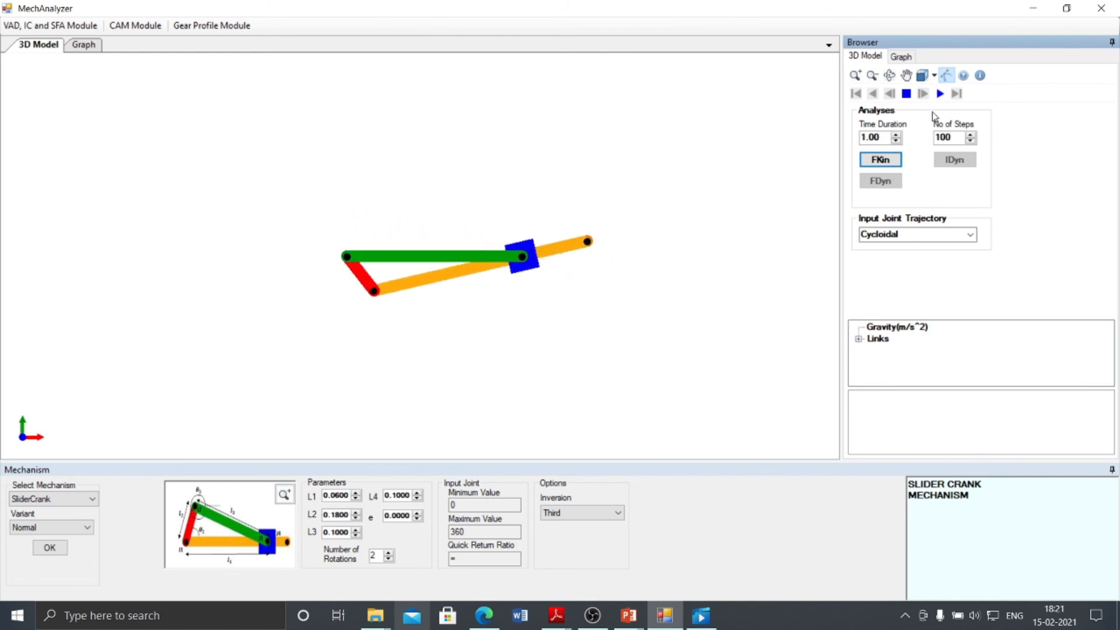
Change the slider-crank to the Fourth inversion and play its forward kinematics motion
{"action": "left_click", "coordinate": [560, 514]}
{"action": "left_click", "coordinate": [558, 554]}
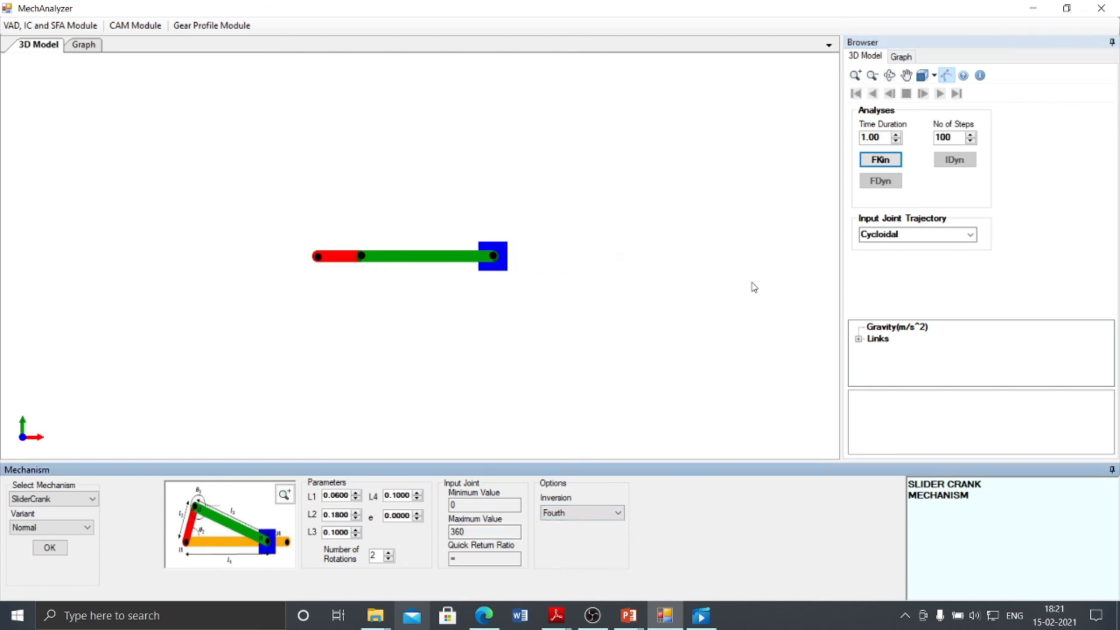
{"action": "left_click", "coordinate": [880, 161]}
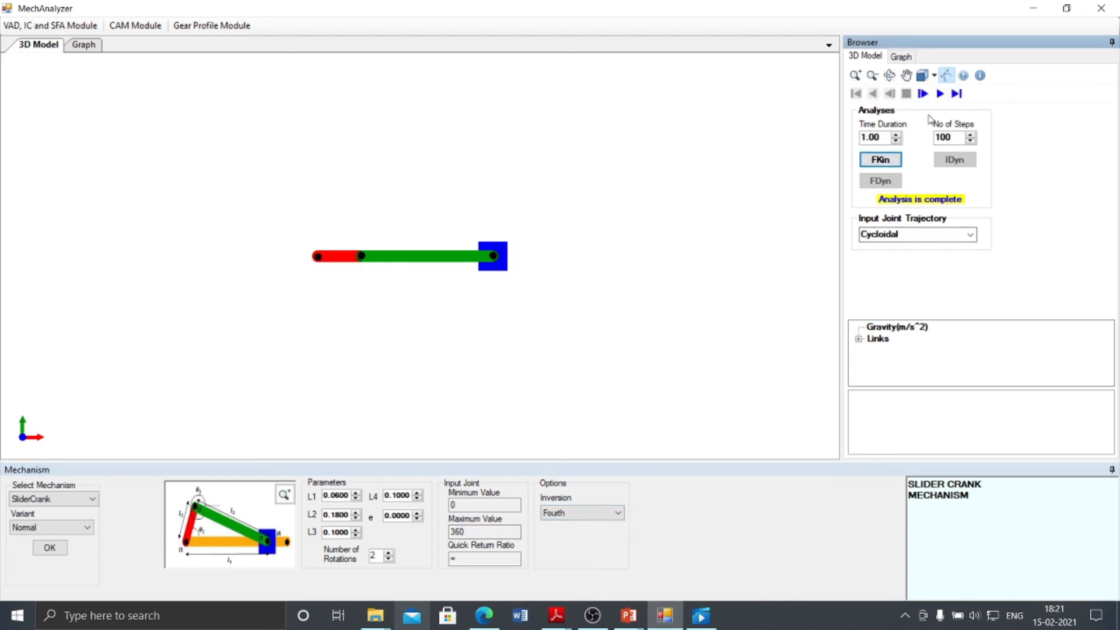
{"action": "left_click", "coordinate": [940, 94]}
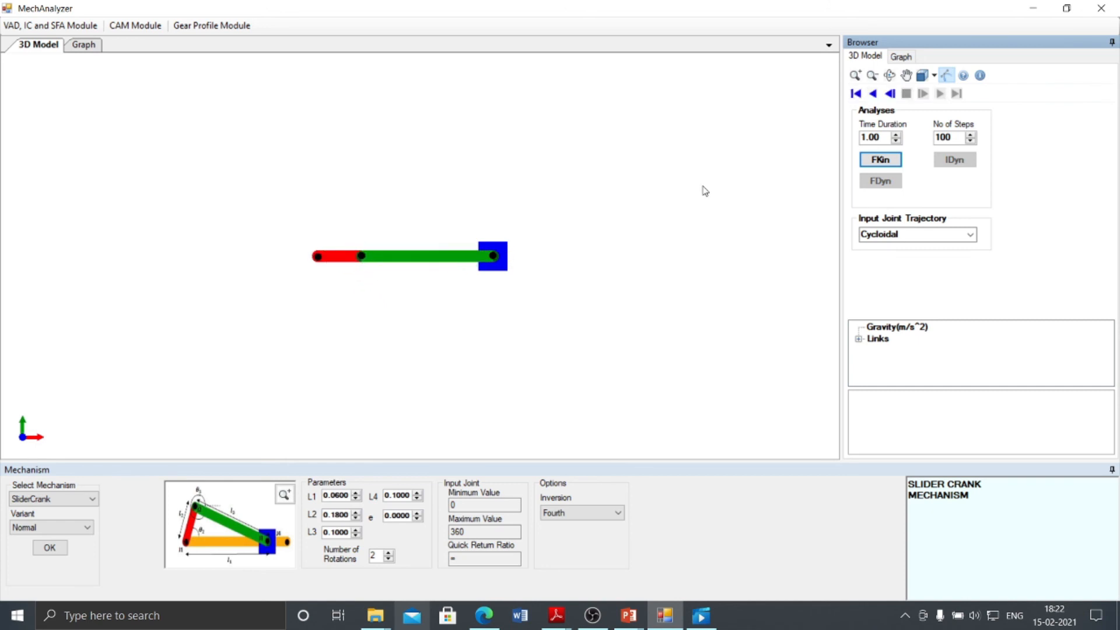
Load the SteeringMechanism in its AckermannSteering variant and view its enlarged schematic
{"action": "left_click", "coordinate": [74, 504]}
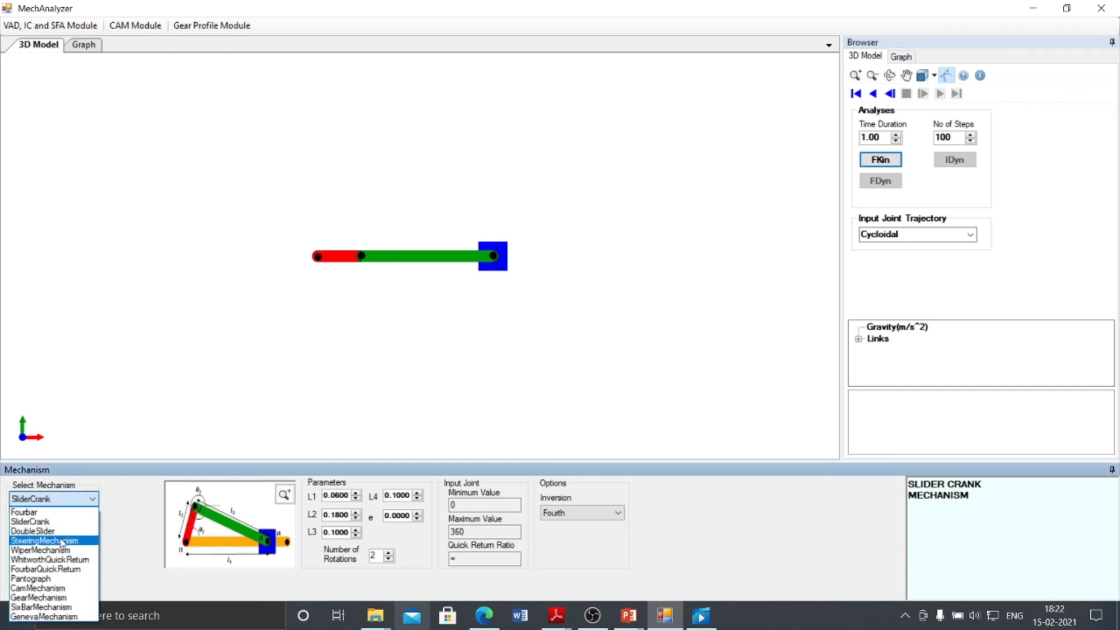
{"action": "left_click", "coordinate": [63, 541]}
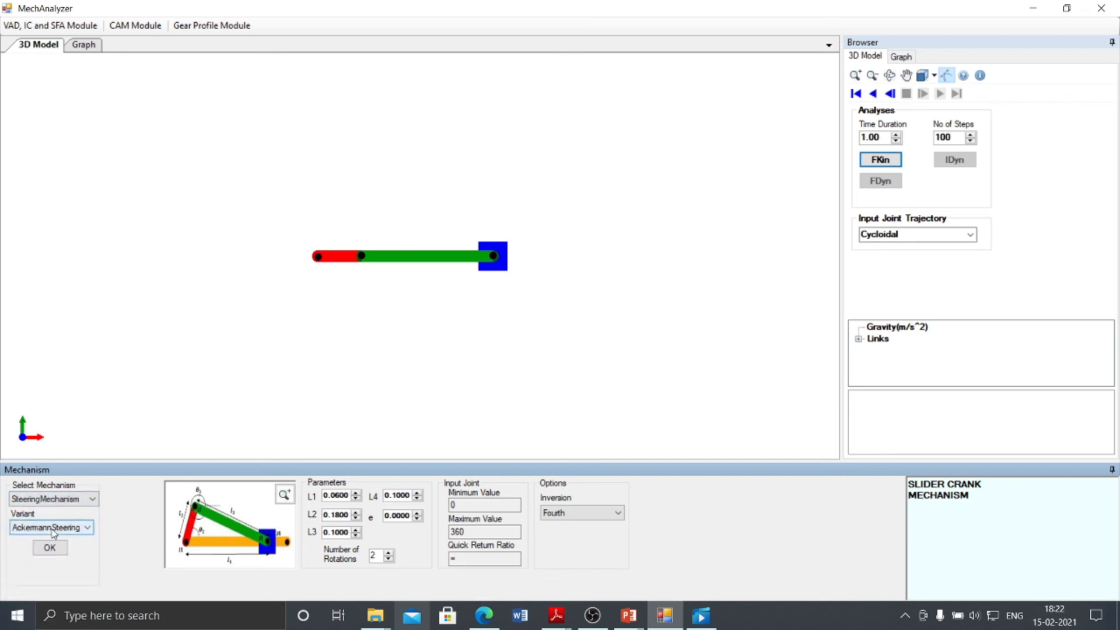
{"action": "left_click", "coordinate": [54, 528]}
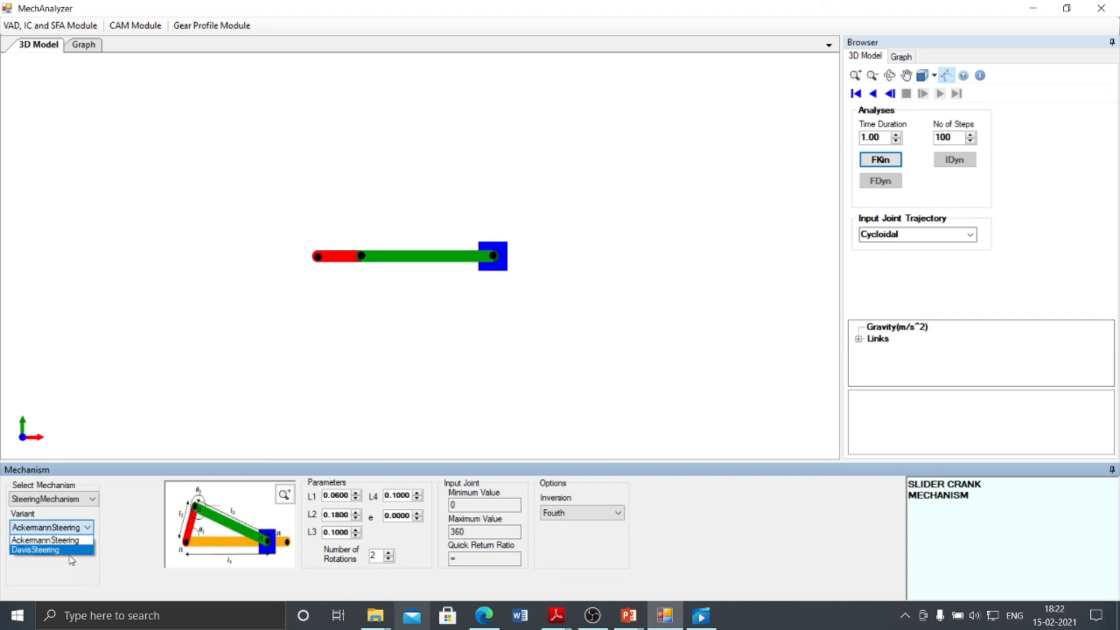
{"action": "left_click", "coordinate": [62, 540]}
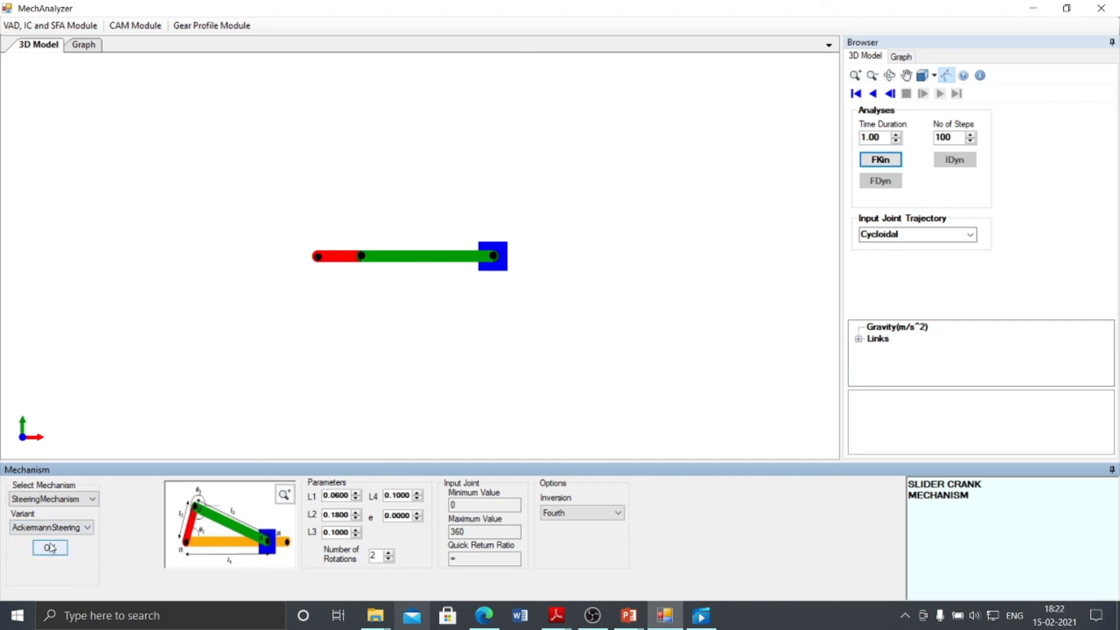
{"action": "left_click", "coordinate": [50, 548]}
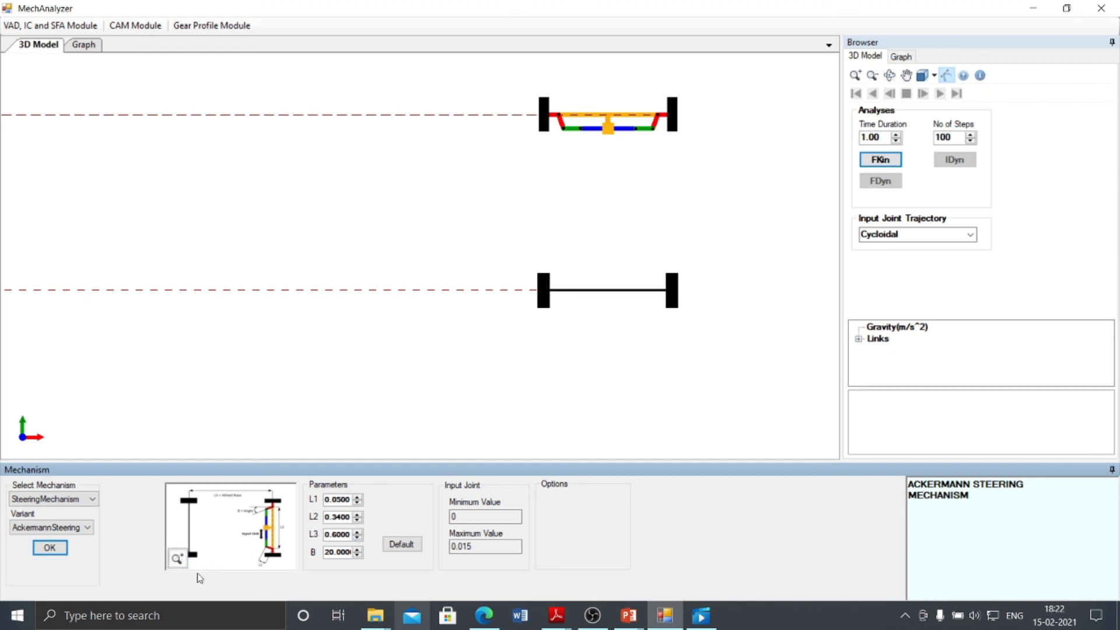
{"action": "left_click", "coordinate": [176, 558]}
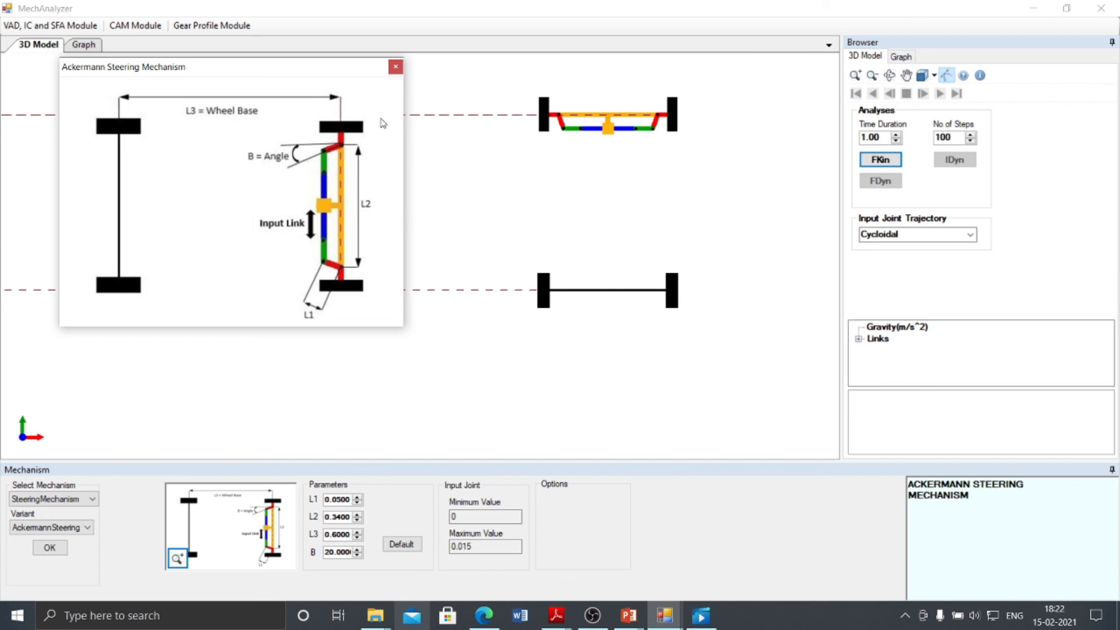
{"action": "left_click", "coordinate": [396, 67]}
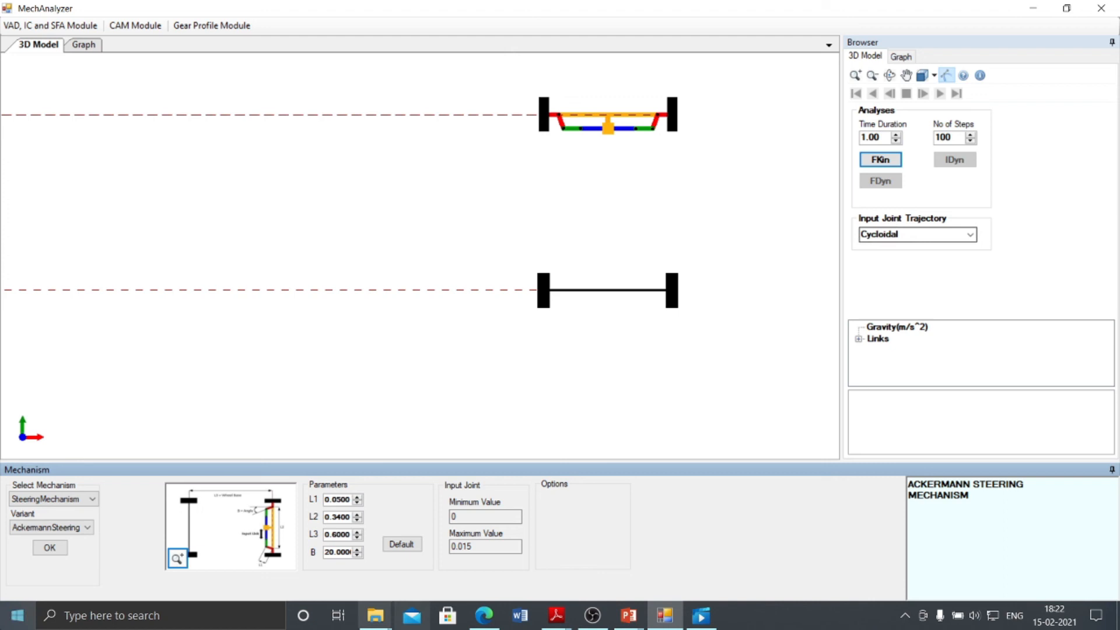
Set the time duration of the Ackermann steering analysis to 2
{"action": "left_click", "coordinate": [896, 135]}
{"action": "left_click", "coordinate": [896, 138]}
{"action": "left_click_drag", "start_coordinate": [884, 139], "coordinate": [855, 145]}
{"action": "type", "text": "2"}
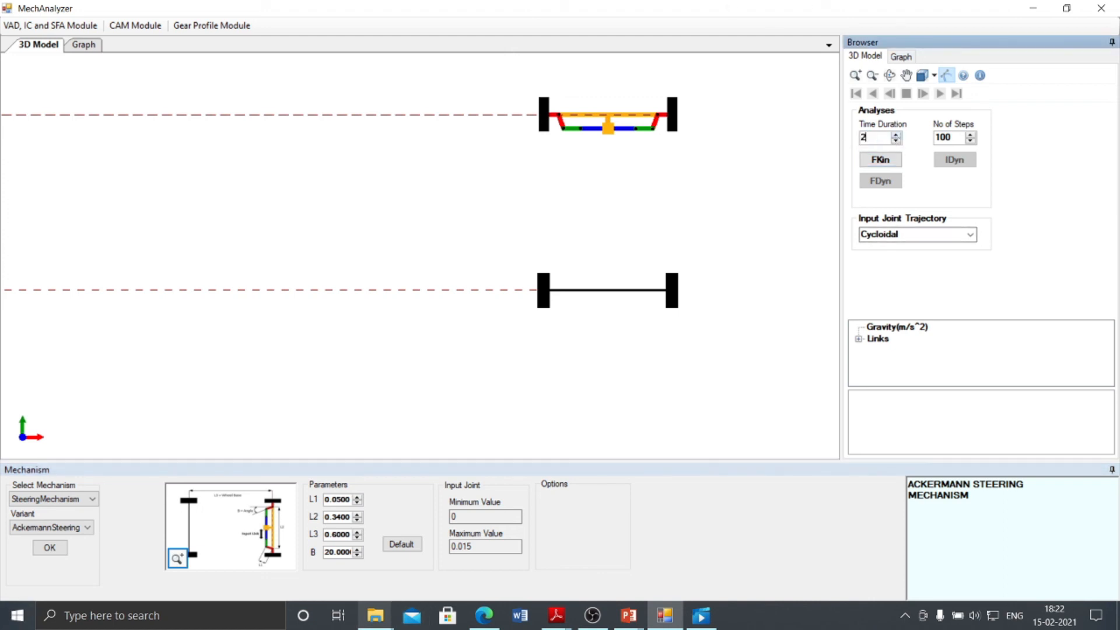
Run the forward kinematics analysis of the Ackermann steering mechanism and play its motion forward
{"action": "left_click", "coordinate": [881, 160]}
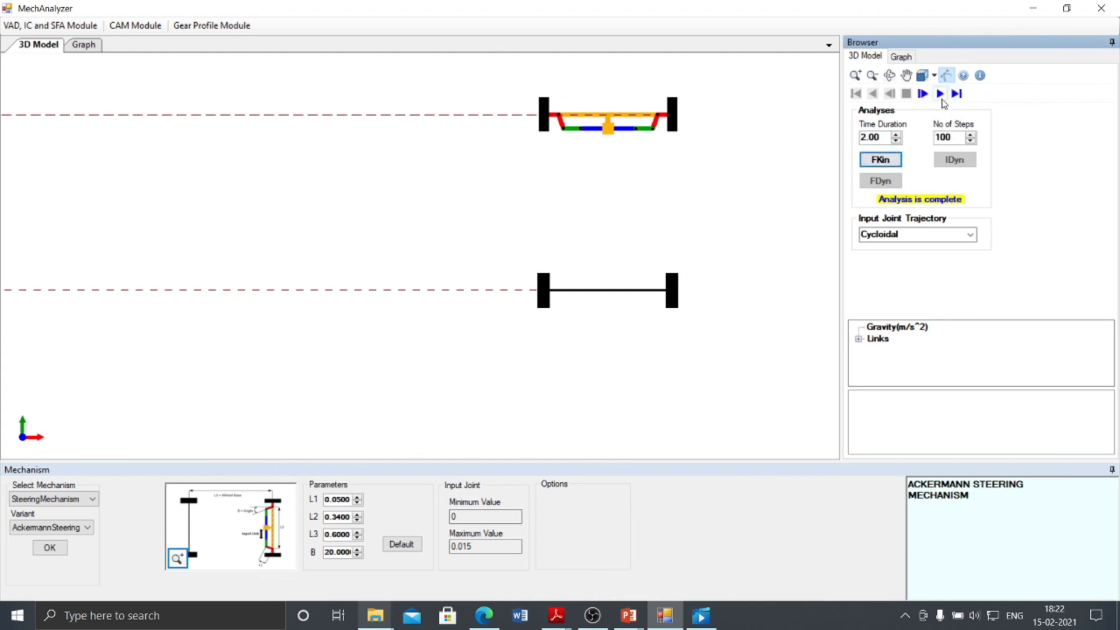
{"action": "left_click", "coordinate": [941, 98]}
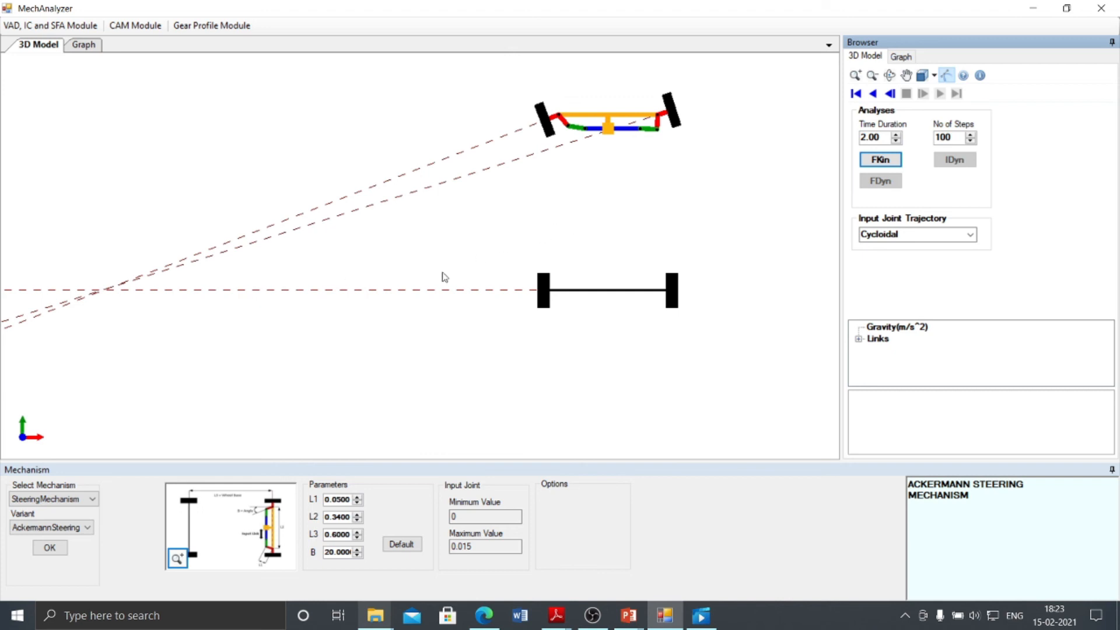
Load the DavisSteering variant of the steering mechanism, run its forward kinematics analysis and play the motion forward
{"action": "left_click", "coordinate": [60, 527]}
{"action": "left_click", "coordinate": [48, 550]}
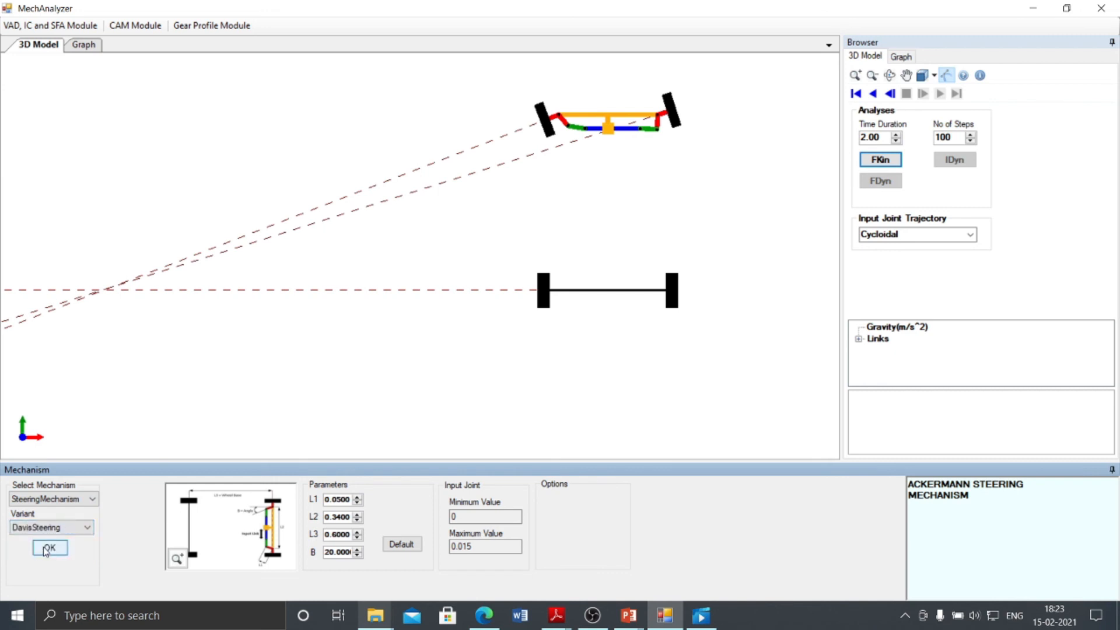
{"action": "left_click", "coordinate": [45, 553]}
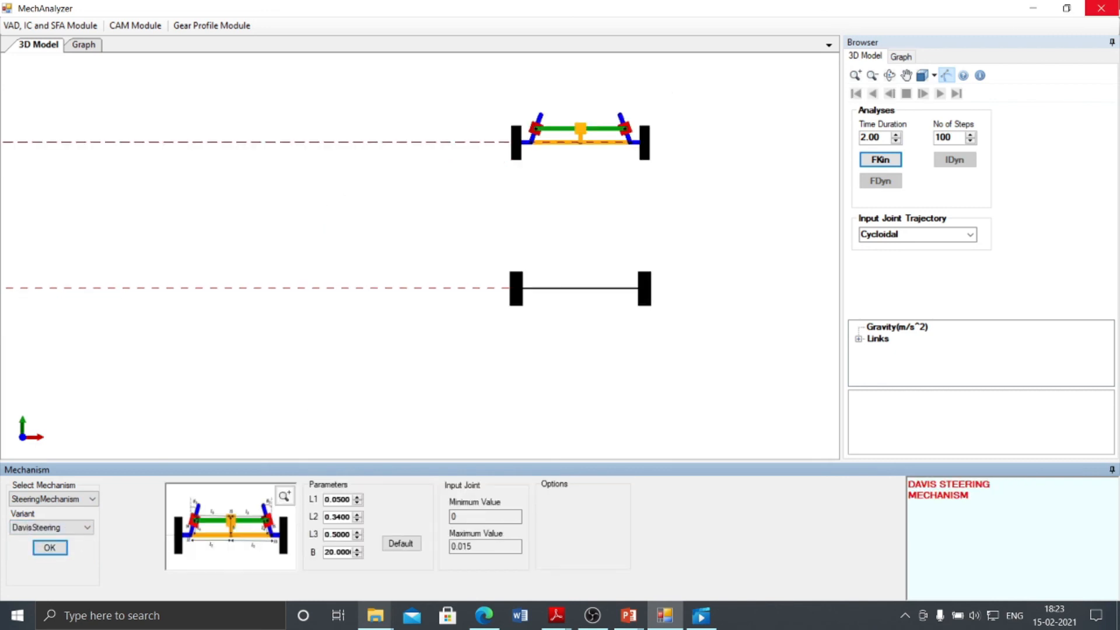
{"action": "left_click", "coordinate": [884, 166]}
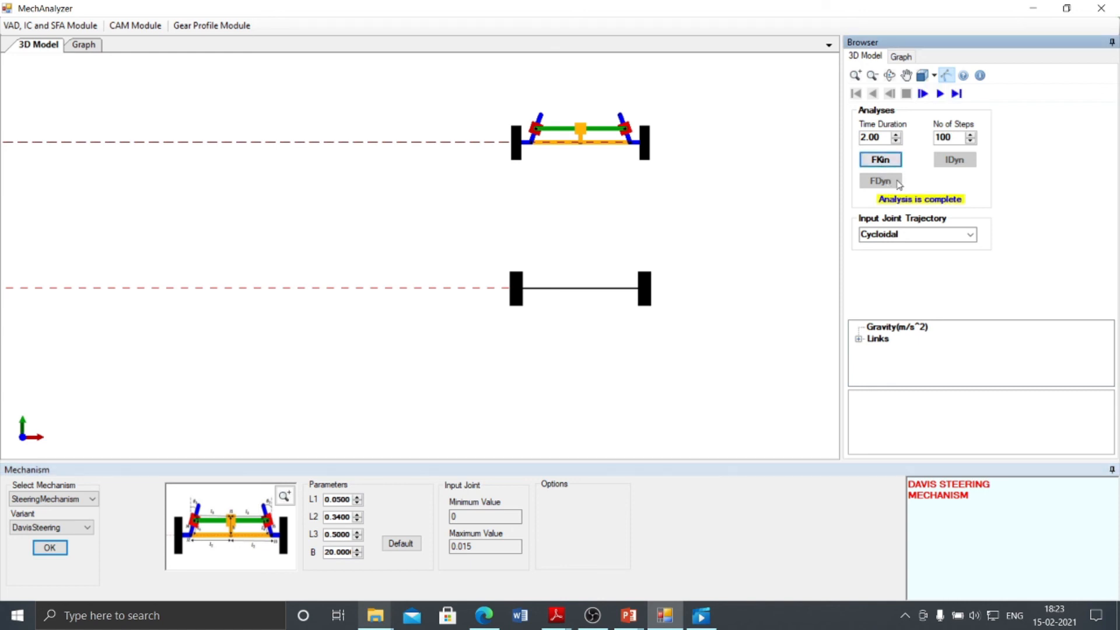
{"action": "left_click", "coordinate": [940, 95]}
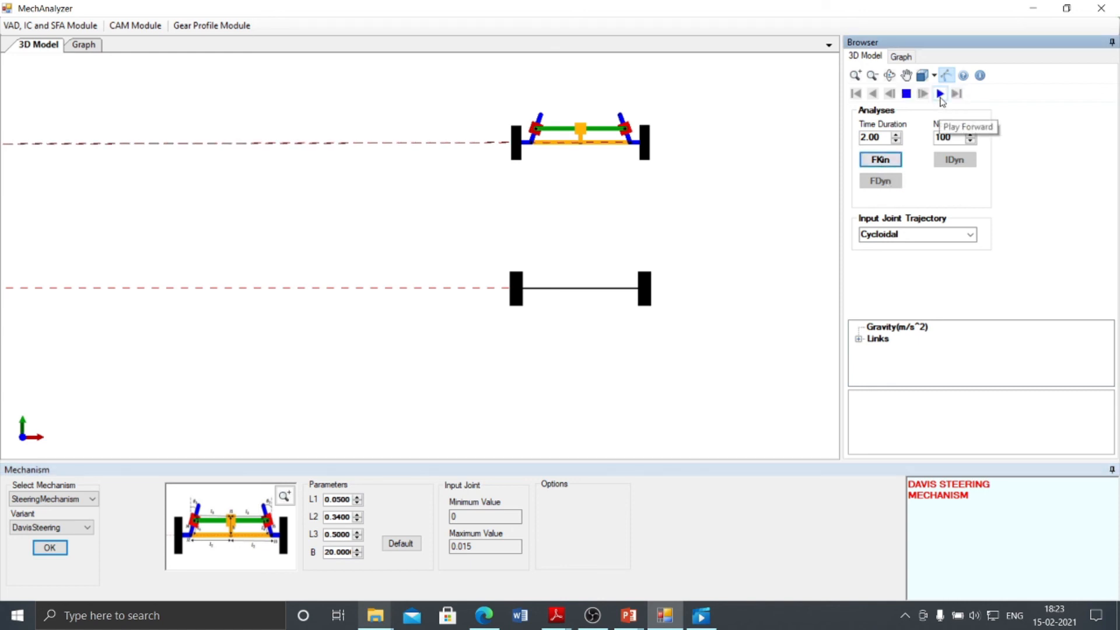